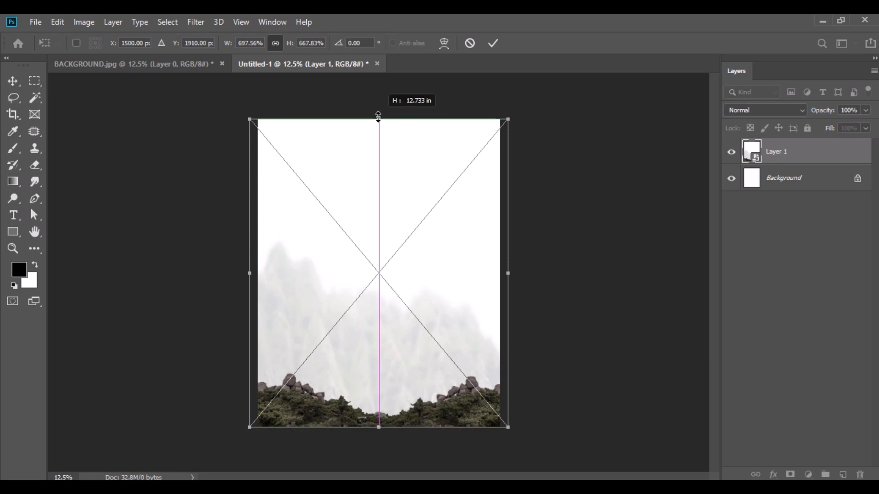
Narrow the placed background layer to about 655% width so it fits the canvas edges, and apply the transform.
drag(508, 273, 501, 273)
drag(249, 273, 255, 274)
click(13, 81)
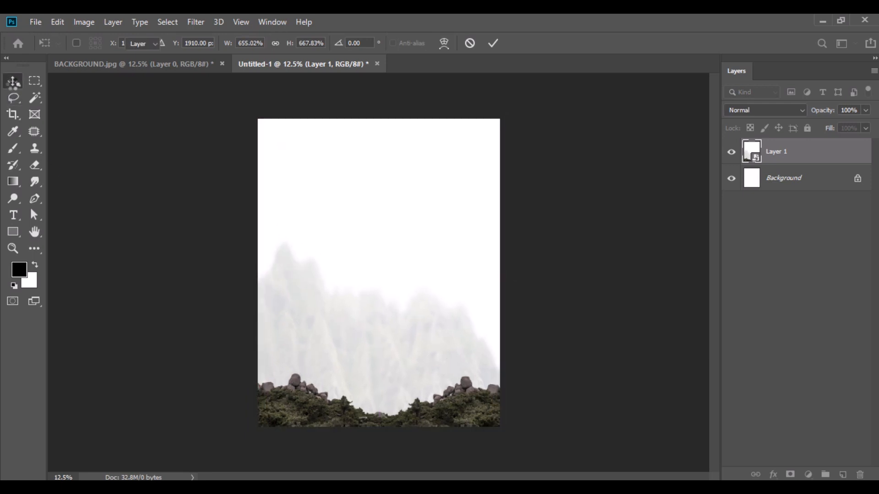
Apply a Camera Raw Filter to the background layer with Highlights -53, Shadows +19, Blacks -19, Clarity +10 and Contrast +8.
click(197, 24)
click(230, 100)
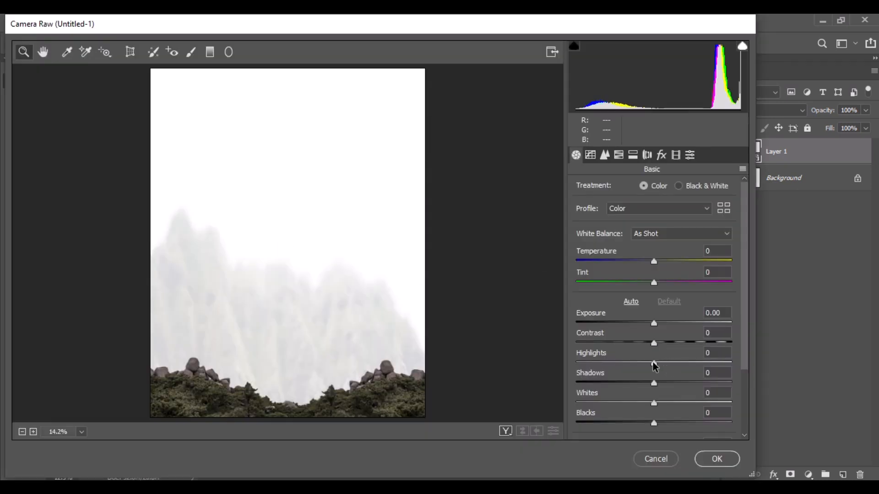
drag(614, 368, 612, 365)
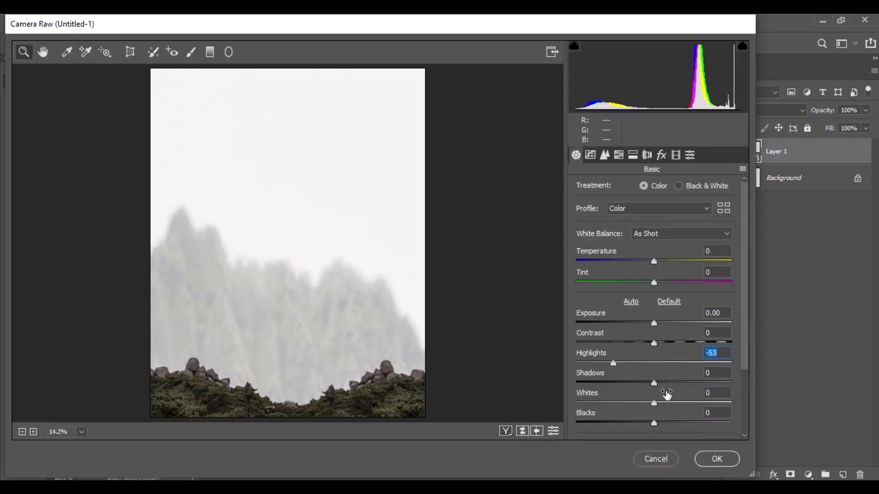
drag(666, 388, 671, 388)
drag(656, 421, 640, 423)
scroll(734, 403, down, 2)
drag(658, 366, 663, 367)
drag(654, 256, 660, 256)
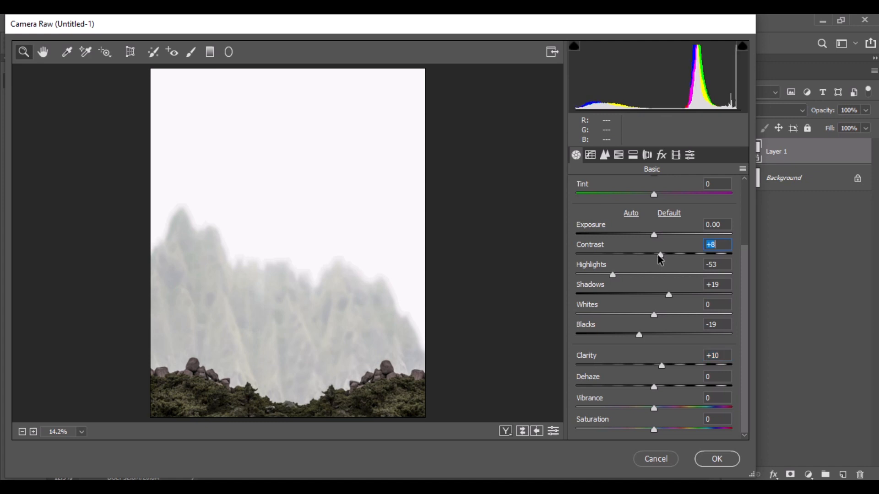
click(714, 459)
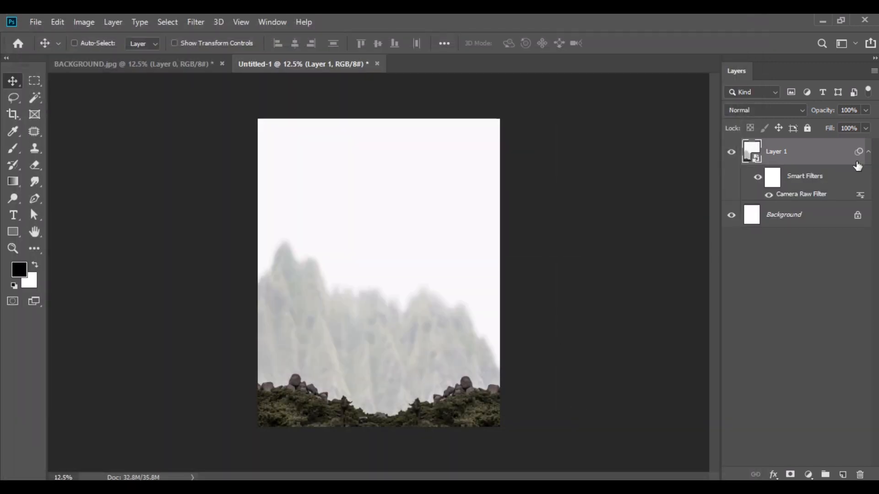
click(868, 153)
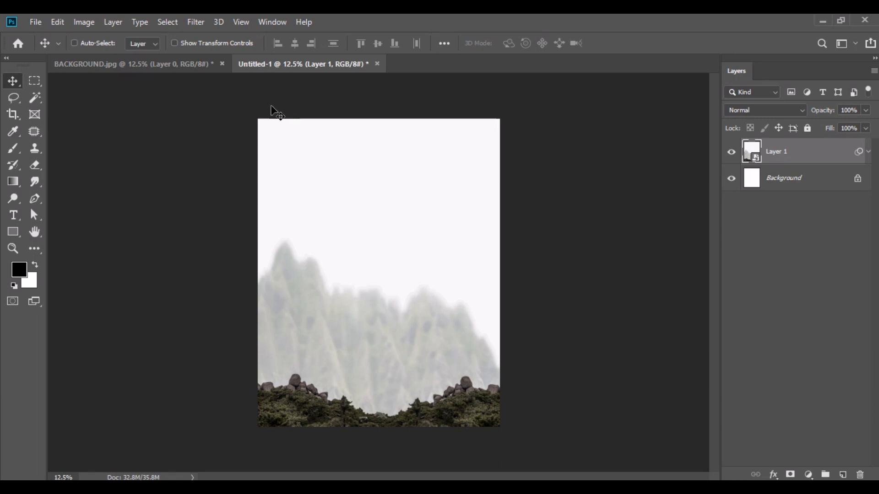
Close BACKGROUND.jpg and bring the man's cutout from the PIC image in the 26th new folder into the poster.
click(222, 64)
click(434, 201)
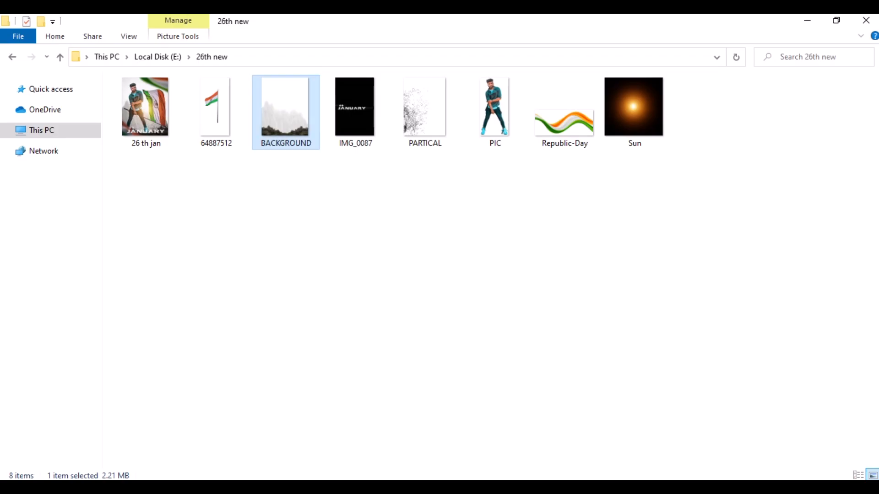
drag(494, 108, 324, 65)
drag(371, 198, 338, 313)
Scale the man to 139%, rotate him 2.54°, and position him standing on the foreground rocks at the poster's left side.
click(59, 23)
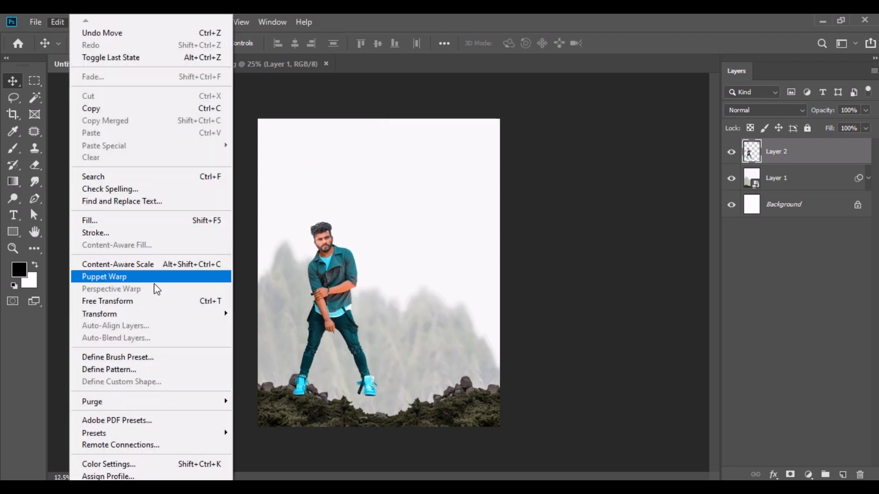
click(156, 300)
drag(282, 50, 301, 49)
drag(341, 235, 341, 232)
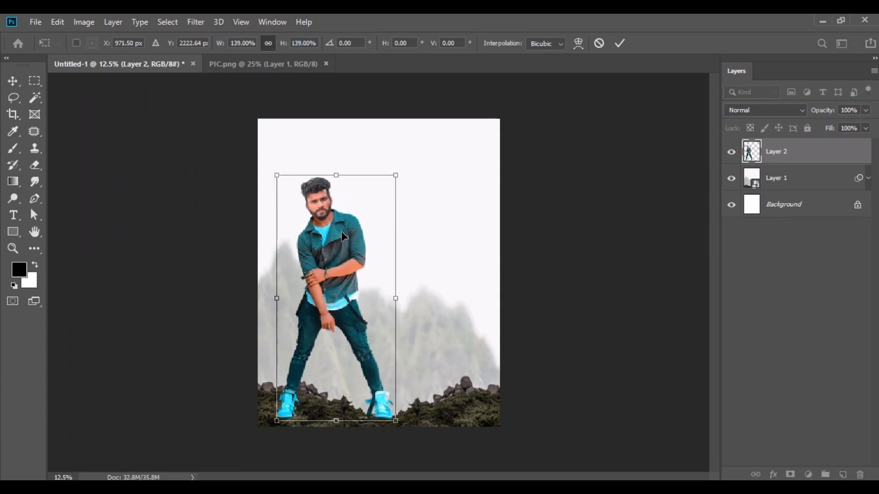
drag(428, 182, 430, 189)
drag(363, 246, 363, 244)
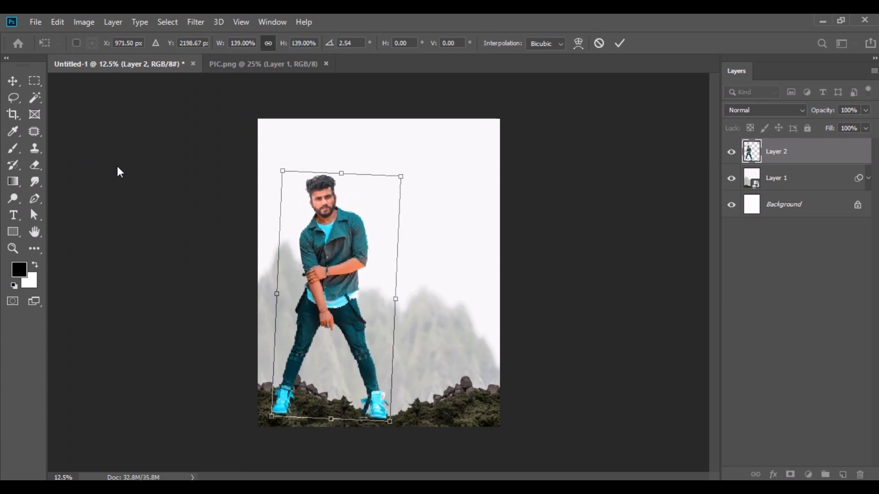
click(16, 85)
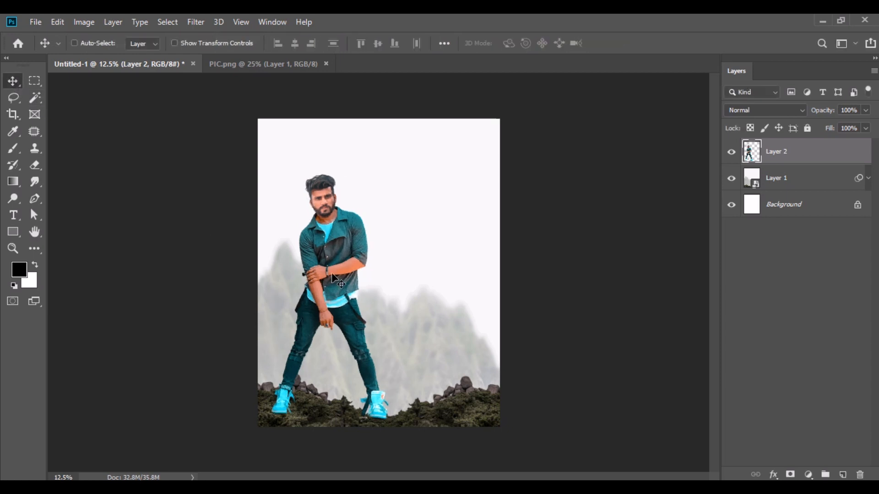
key(shift+Up)
key(shift+Up)
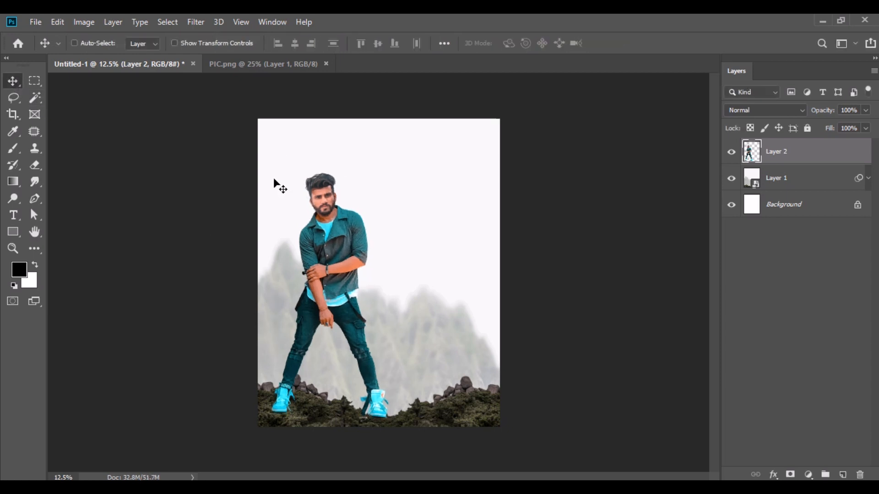
Close PIC.png and bring the flag from image 64887512 into the poster, placing it in front of the man.
click(326, 63)
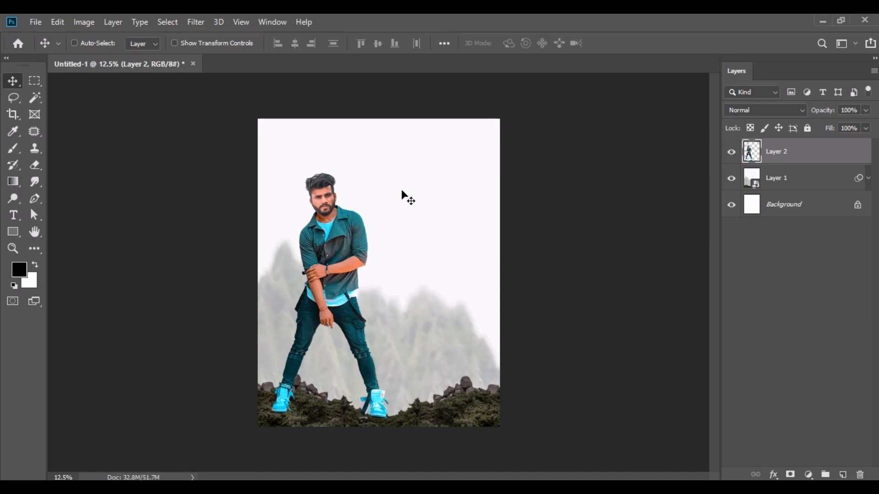
click(349, 477)
click(378, 308)
drag(211, 131, 325, 65)
drag(353, 223, 267, 220)
drag(352, 305, 355, 309)
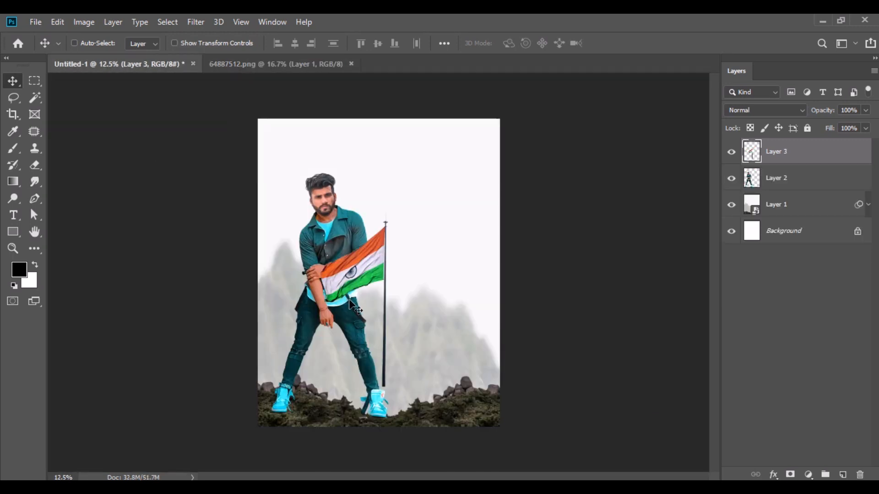
Rotate the flag to 110.07°, scale it to 125%, and position its pole across the man's lowered hand.
click(61, 22)
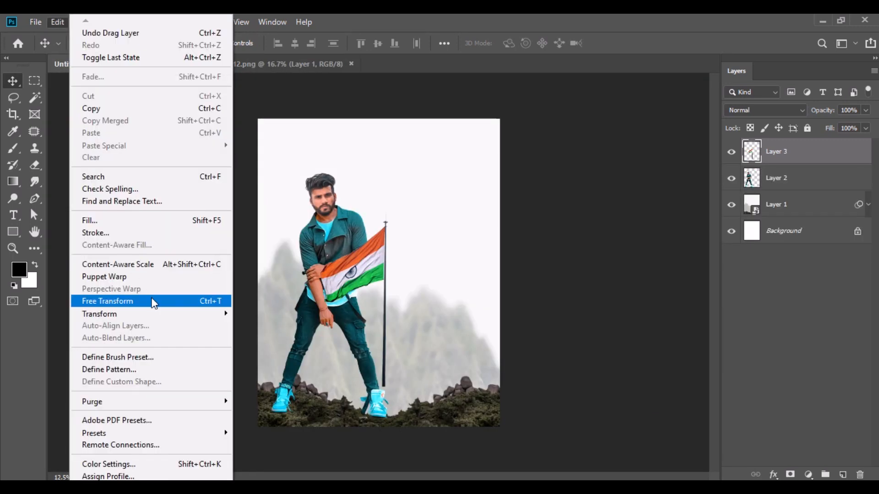
click(175, 298)
drag(431, 197, 409, 388)
drag(370, 326, 415, 336)
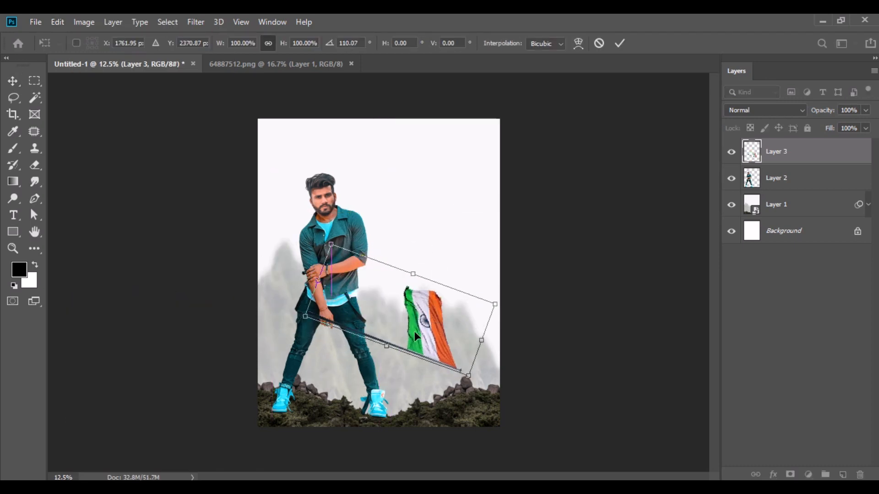
drag(283, 49, 298, 57)
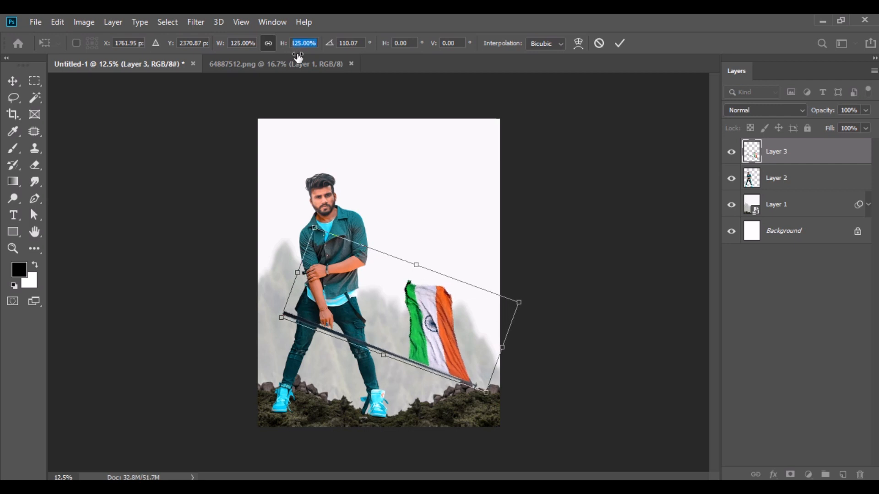
drag(450, 306, 450, 319)
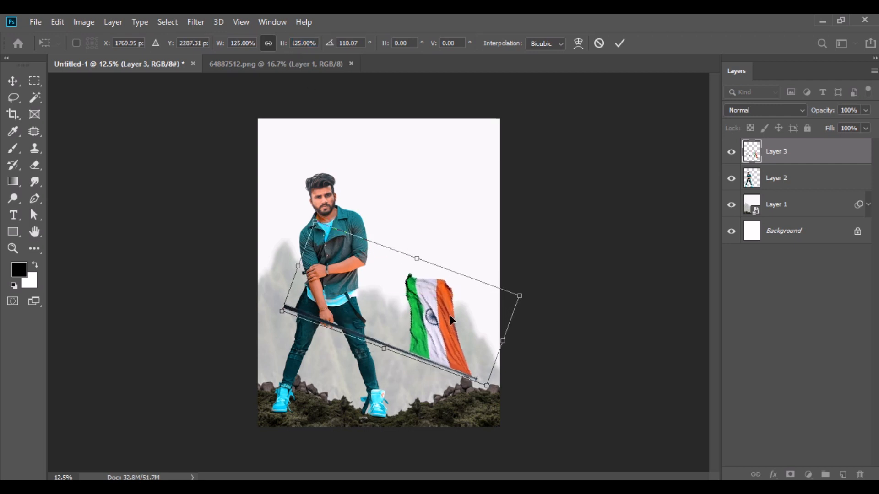
click(13, 81)
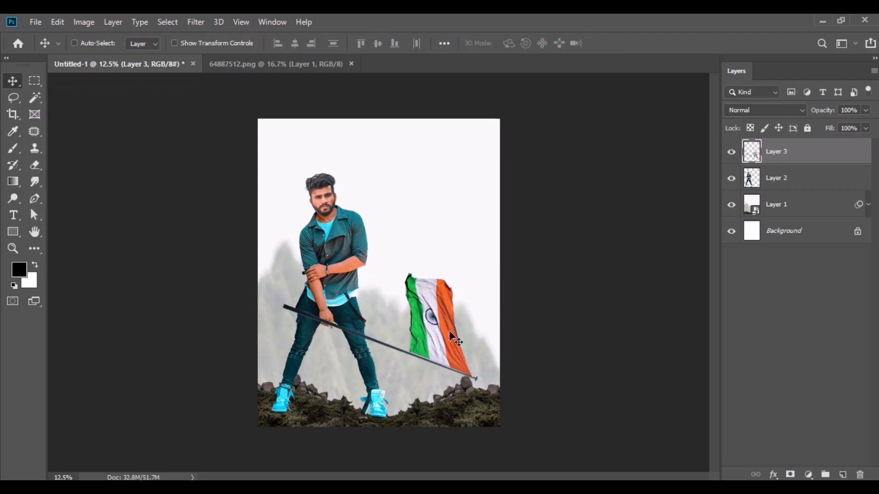
Select the flag's cloth with the Lasso tool and copy it to a new layer.
click(13, 98)
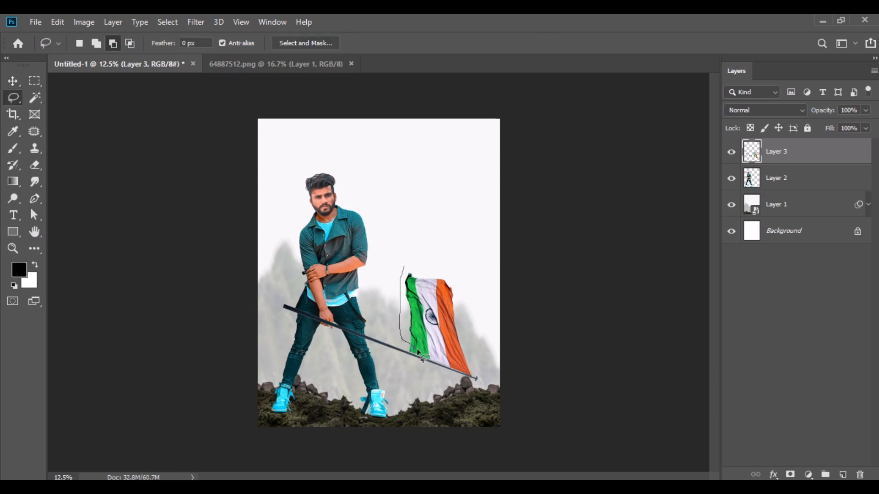
drag(460, 280, 427, 266)
right_click(426, 281)
click(498, 140)
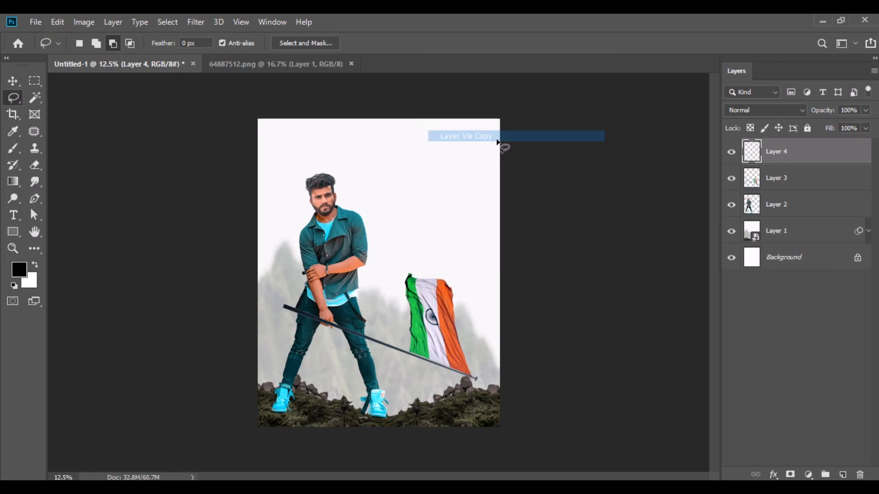
Warp the copied flag cloth upward and outward from the pole into a larger waving flag reaching the man's shoulder height.
click(18, 83)
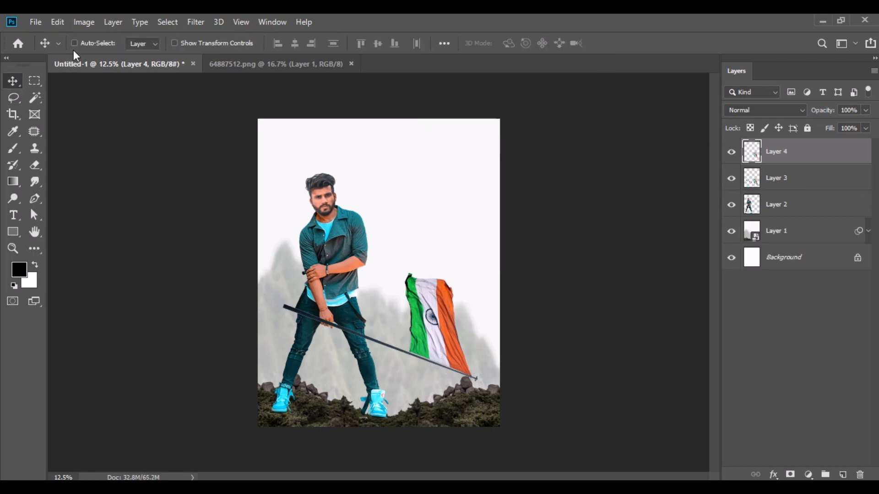
click(58, 23)
click(137, 301)
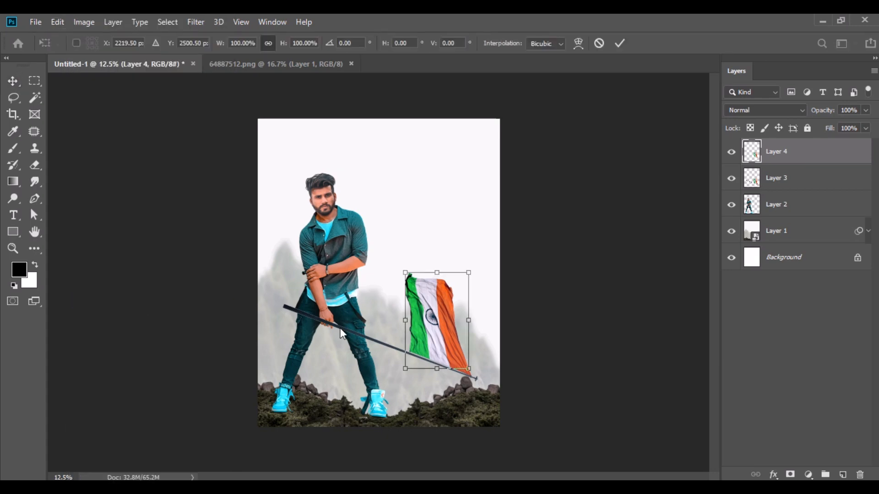
right_click(436, 318)
click(476, 221)
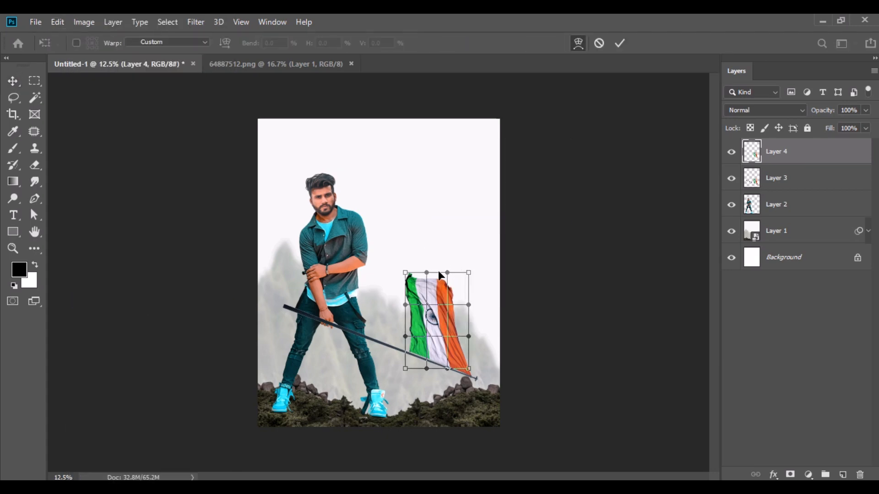
drag(439, 273, 439, 236)
drag(468, 273, 503, 259)
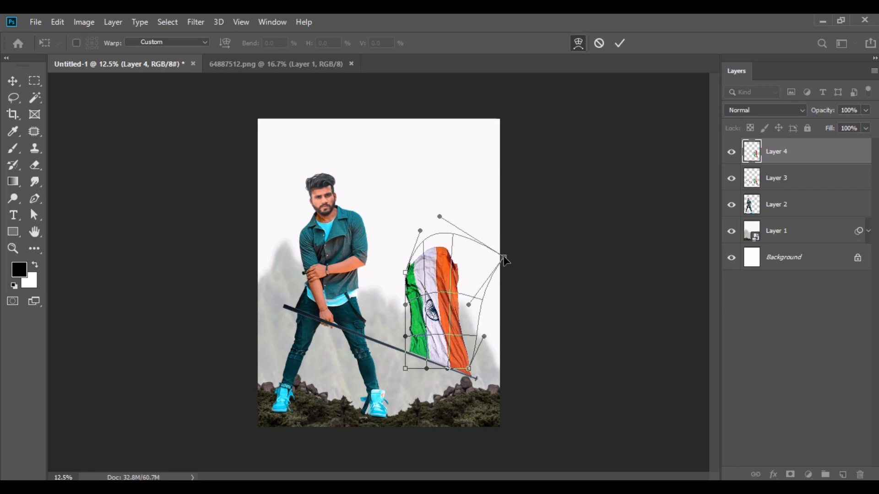
drag(404, 273, 358, 205)
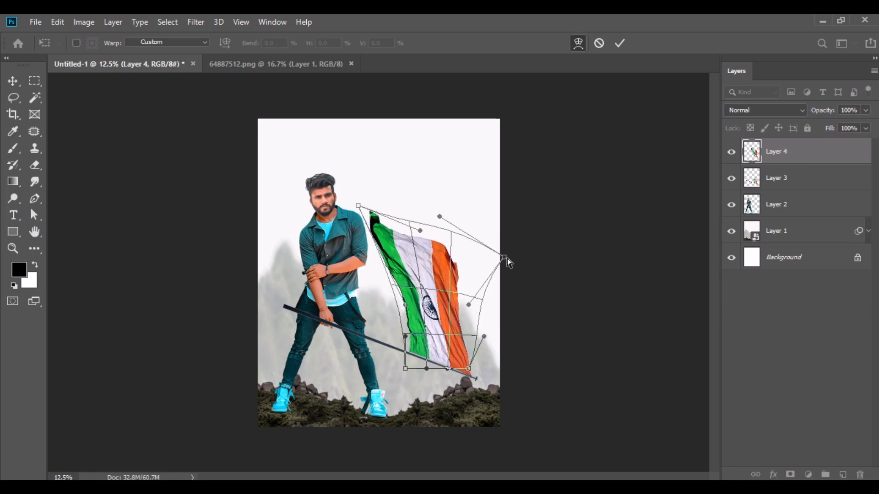
drag(505, 259, 530, 188)
drag(360, 207, 338, 183)
drag(405, 369, 402, 369)
drag(424, 248, 424, 233)
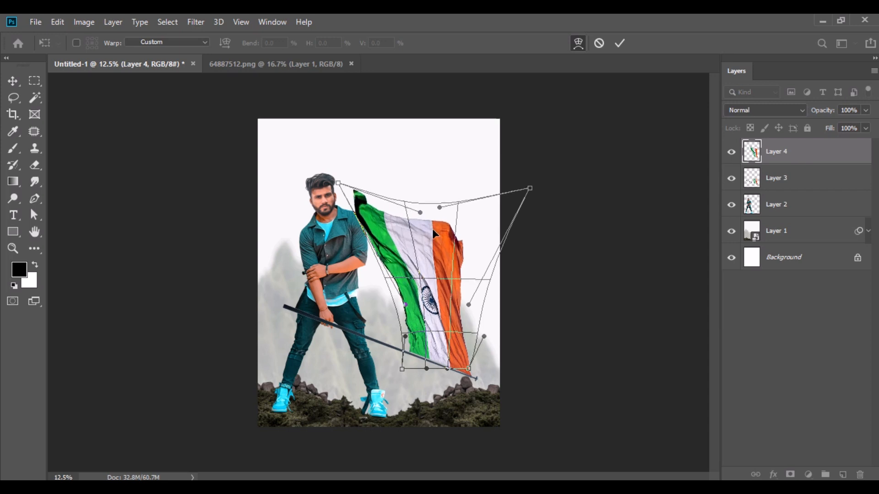
drag(368, 225, 375, 222)
drag(530, 190, 604, 108)
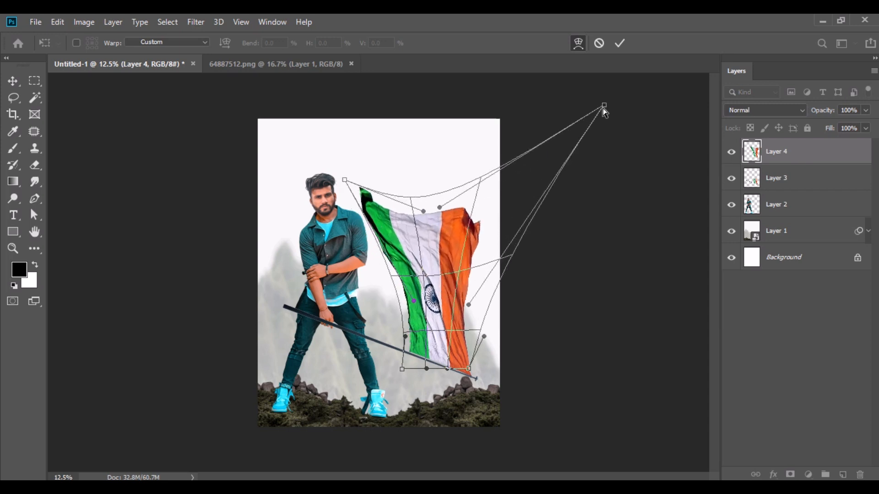
click(13, 81)
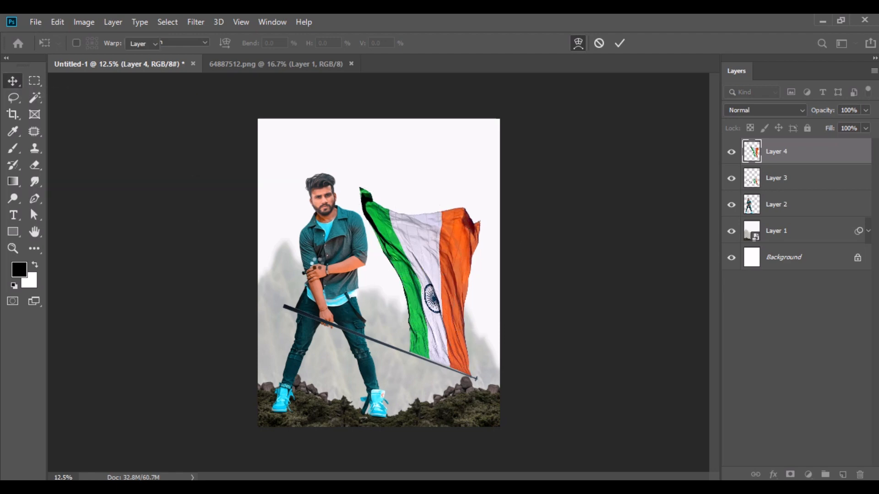
Add a layer mask to Layer 3, which holds the original flag and pole.
click(771, 183)
click(789, 473)
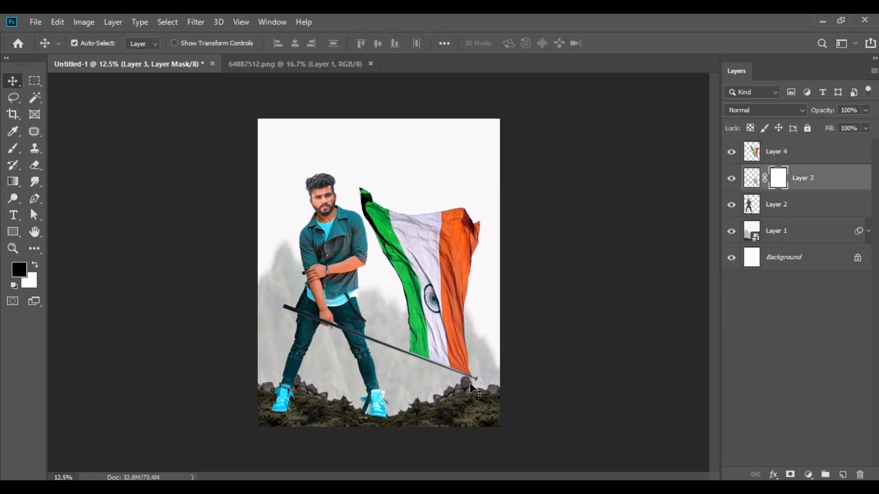
Paint on Layer 3's mask to begin hiding the pole over the man's fingers with a 40 px black brush at 79% hardness and 100% opacity.
key(ctrl+1)
drag(714, 286, 716, 319)
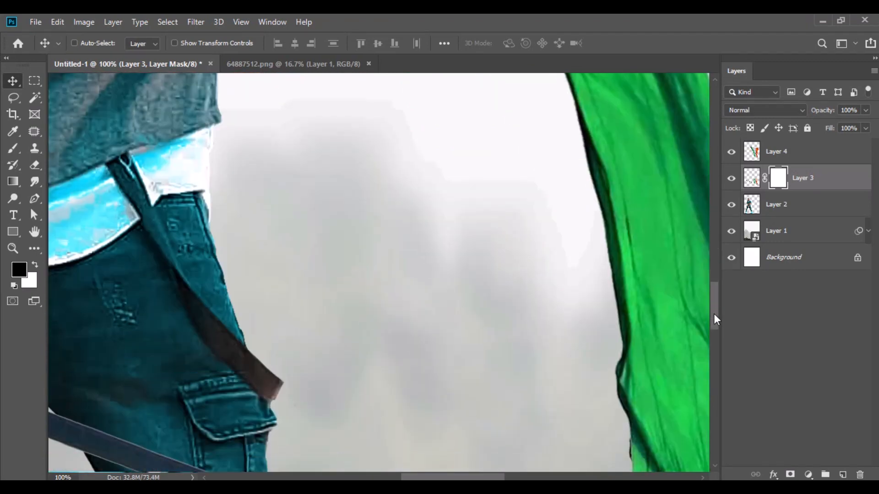
drag(474, 478, 415, 478)
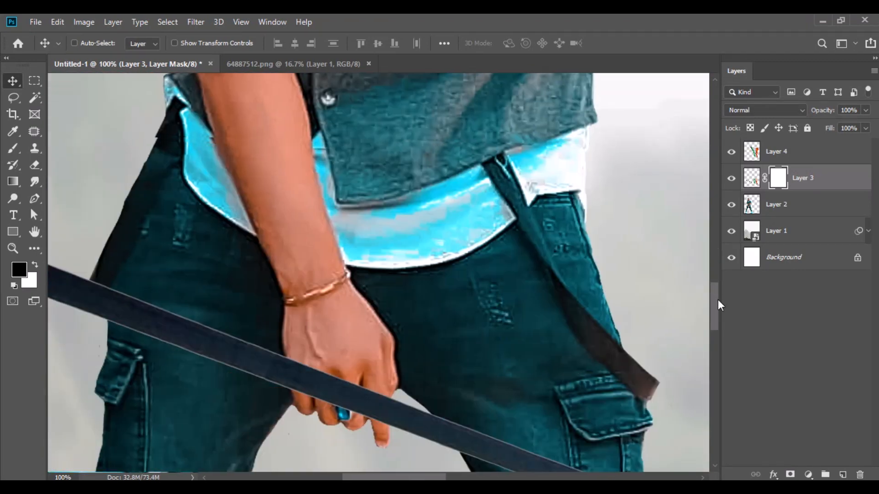
drag(718, 300, 718, 306)
click(14, 149)
right_click(320, 304)
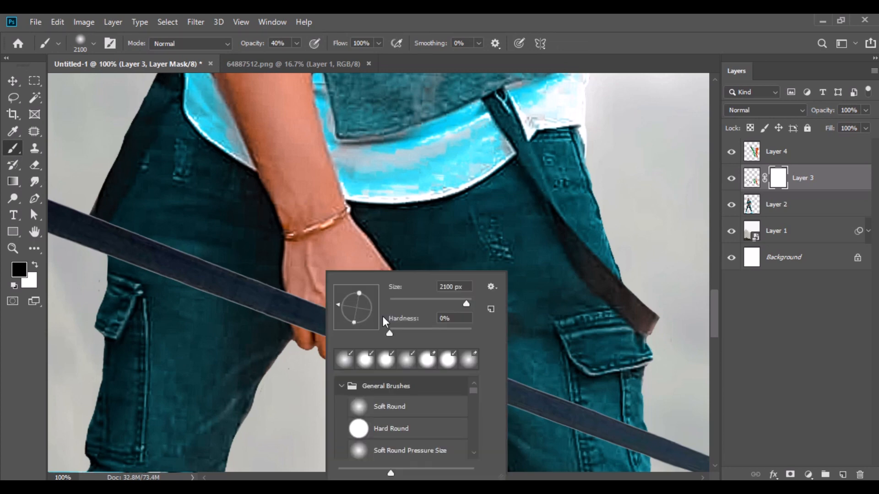
drag(410, 326, 446, 327)
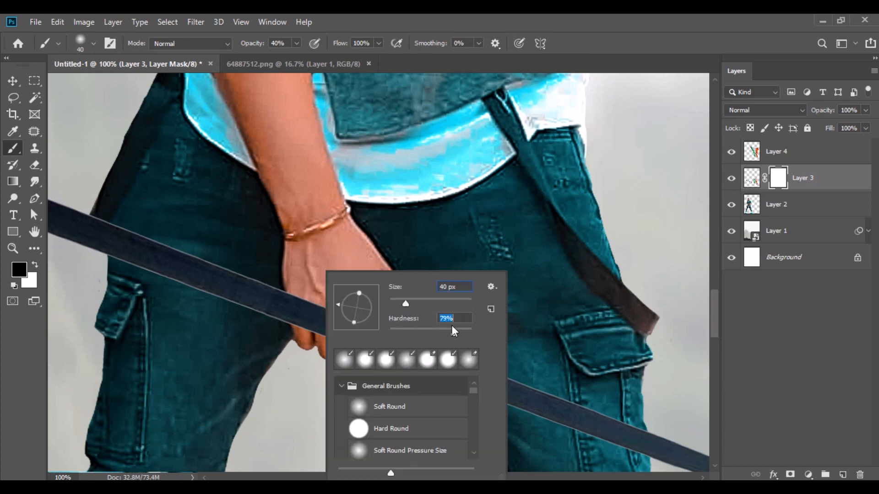
key(Return)
drag(295, 44, 371, 73)
drag(325, 328, 329, 315)
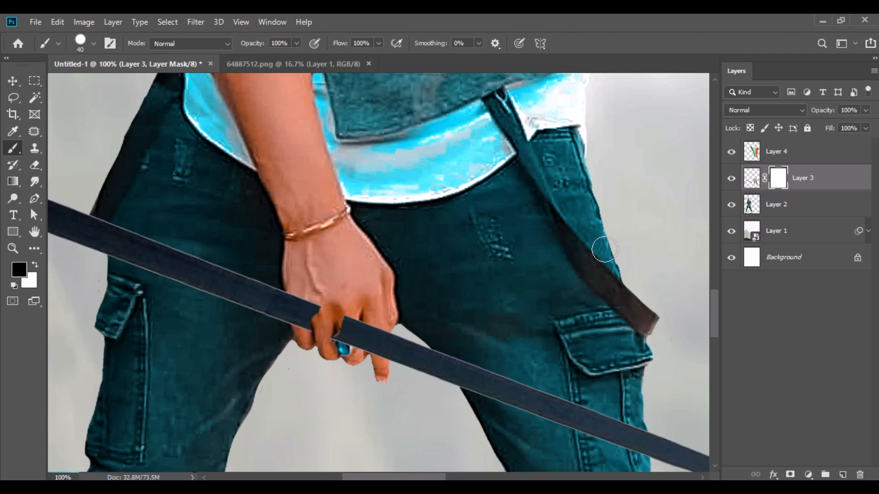
Reduce Layer 3's fill to 30% and mask out the rest of the pole across the man's hand and fingers.
click(865, 128)
mouse_move(338, 331)
mouse_down()
mouse_move(360, 340)
mouse_move(368, 326)
mouse_move(370, 349)
mouse_up()
key(ctrl+plus)
key(ctrl+plus)
key(ctrl+plus)
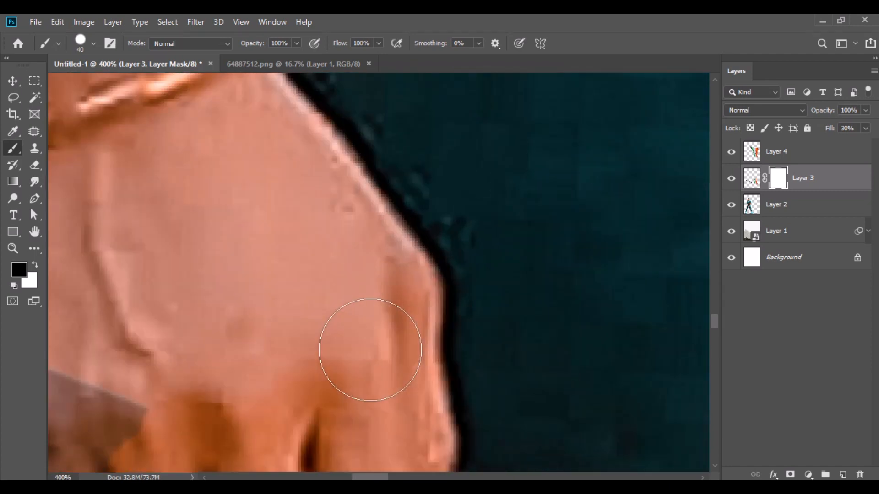
drag(373, 477, 353, 477)
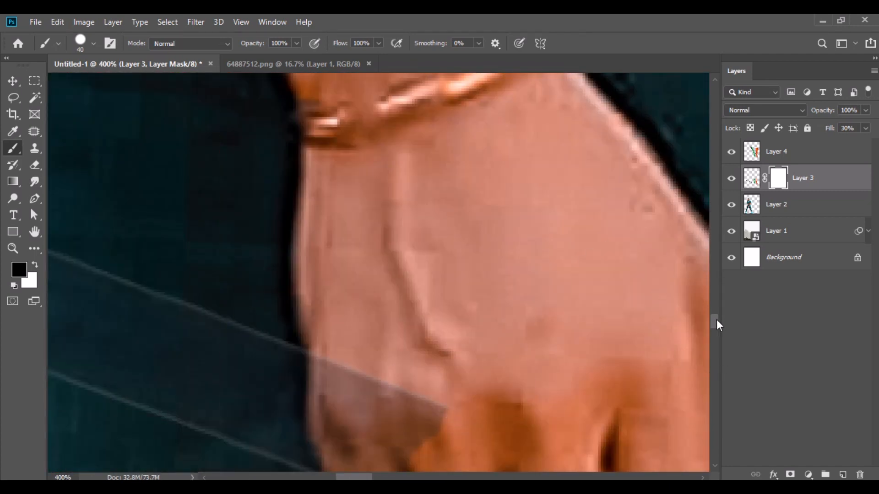
drag(715, 323, 715, 326)
mouse_move(451, 376)
mouse_down()
mouse_move(401, 322)
mouse_move(374, 242)
mouse_move(359, 261)
mouse_move(382, 354)
mouse_move(374, 364)
mouse_move(366, 275)
mouse_up()
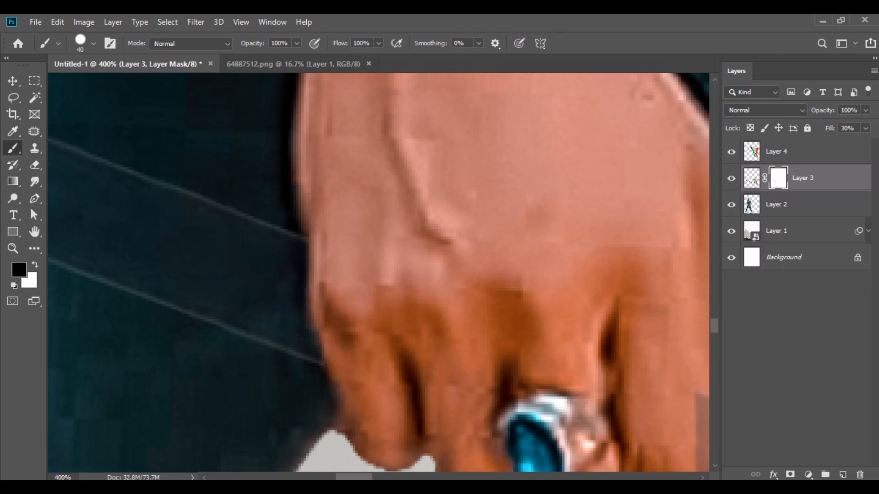
scroll(593, 323, right, 5)
drag(719, 332, 718, 335)
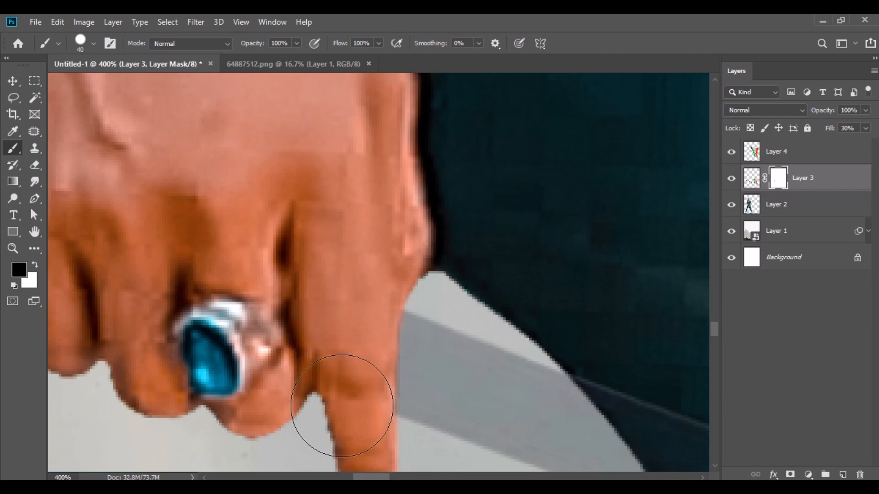
Restore Layer 3's fill to 100%.
key(ctrl+minus)
key(ctrl+minus)
key(ctrl+minus)
key(ctrl+minus)
key(ctrl+minus)
key(ctrl+minus)
key(ctrl+minus)
key(ctrl+minus)
key(ctrl+minus)
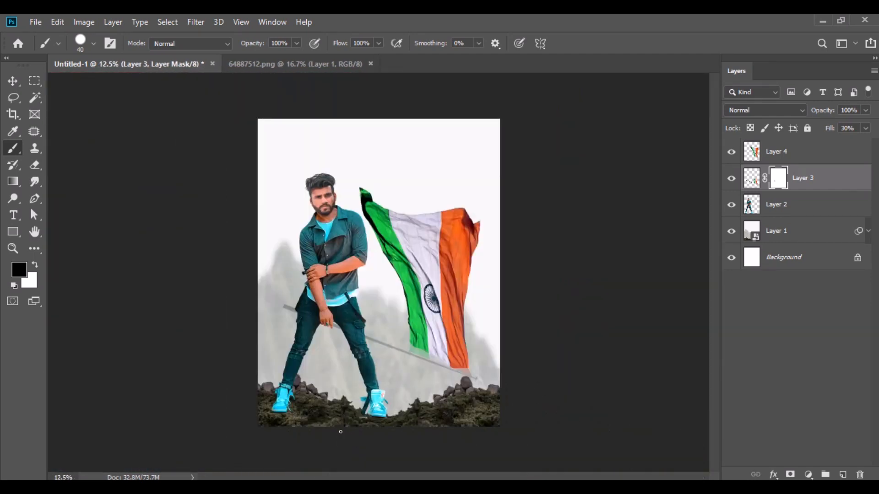
click(868, 129)
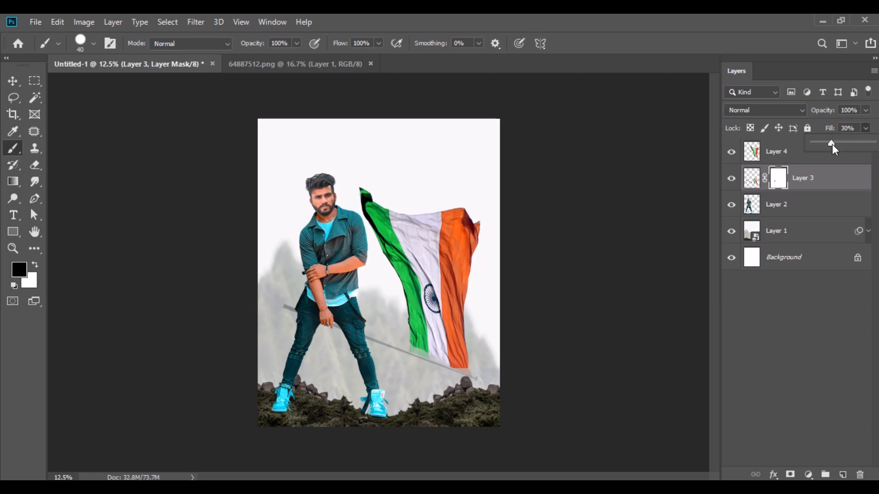
drag(830, 143, 872, 144)
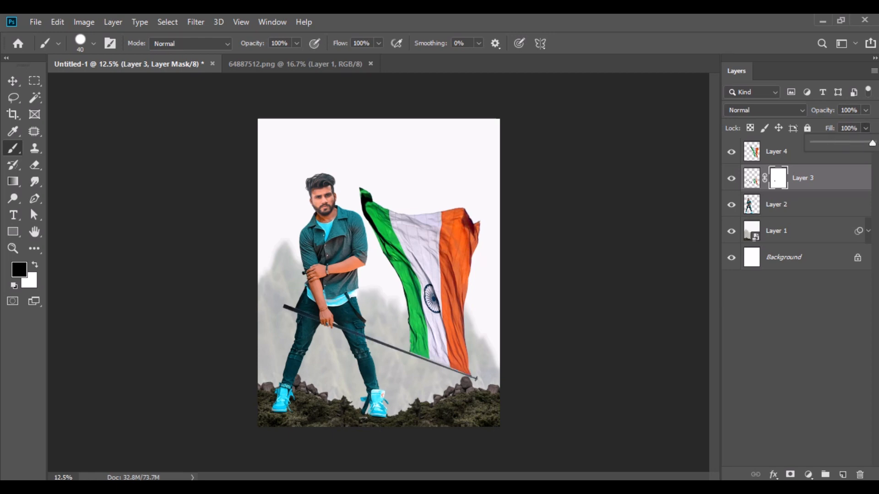
Lasso the flag's cloth in 64887512.png and place a copy over the lower-left area of the poster.
click(15, 83)
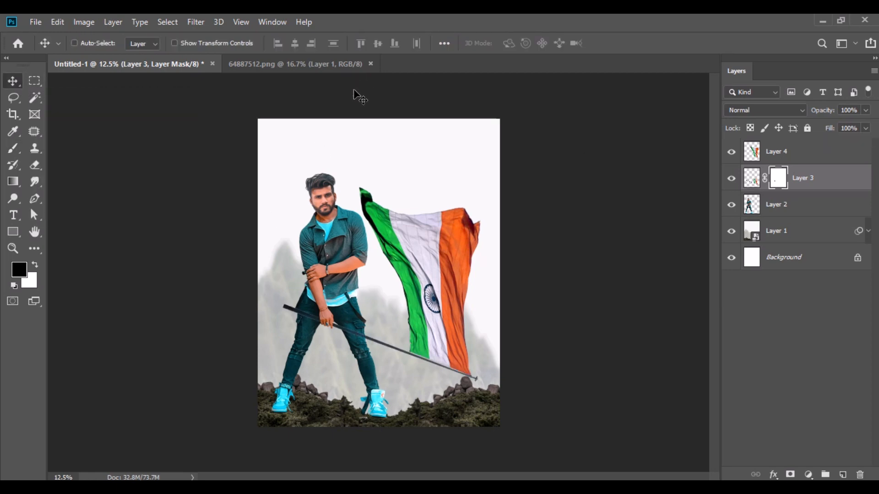
click(315, 62)
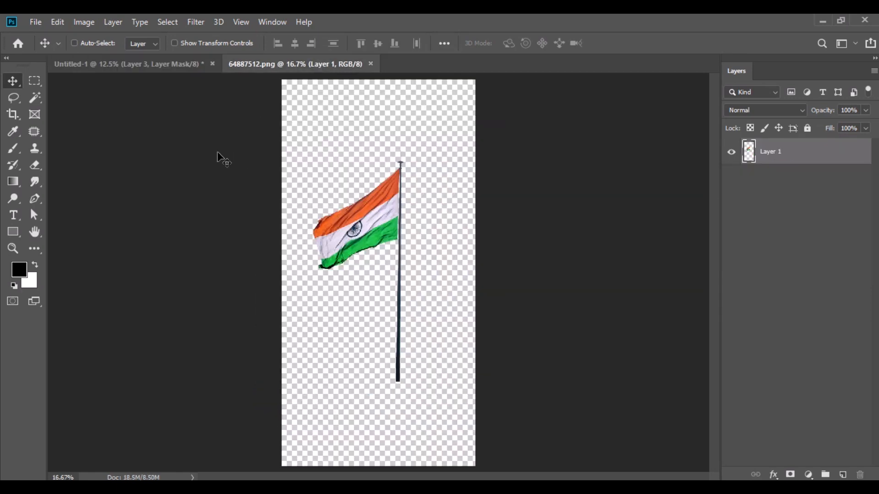
click(21, 99)
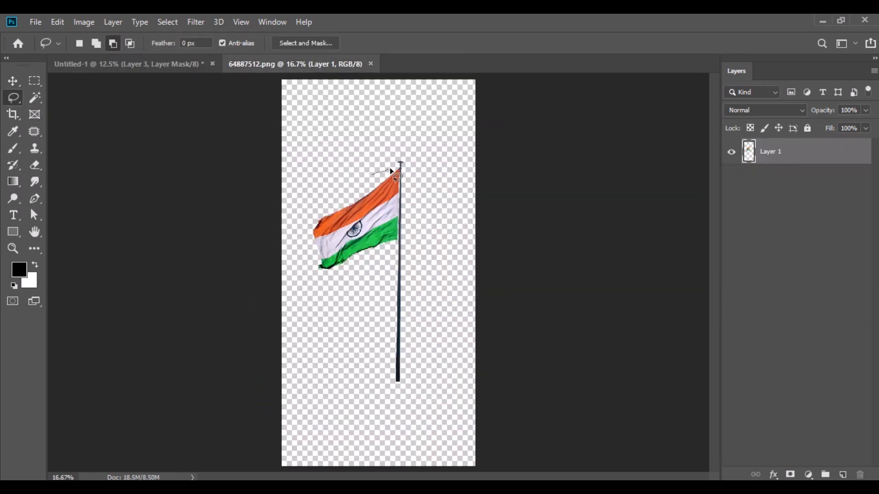
mouse_move(306, 207)
mouse_down()
mouse_move(315, 207)
mouse_move(286, 182)
mouse_move(228, 96)
mouse_move(248, 222)
mouse_up()
click(12, 81)
drag(311, 379, 309, 378)
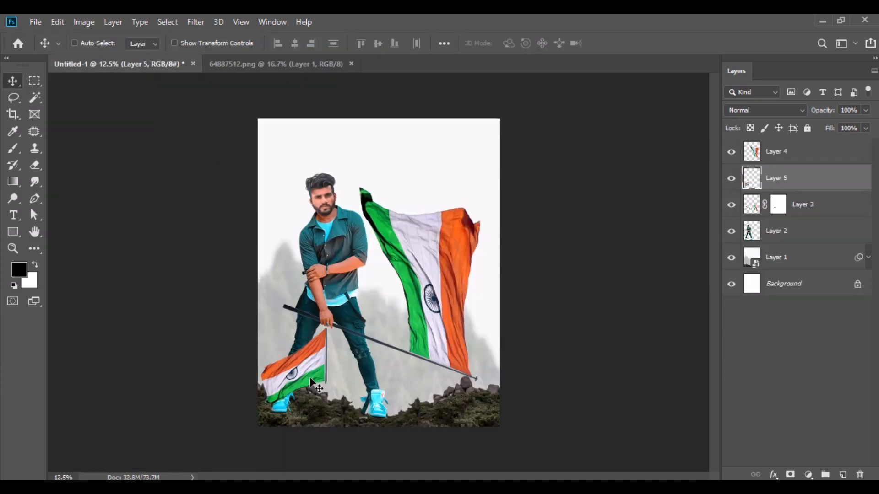
Rotate the new flag piece to 57.85°, scale it to 214%, and position it across the poster's lower-left corner.
click(57, 24)
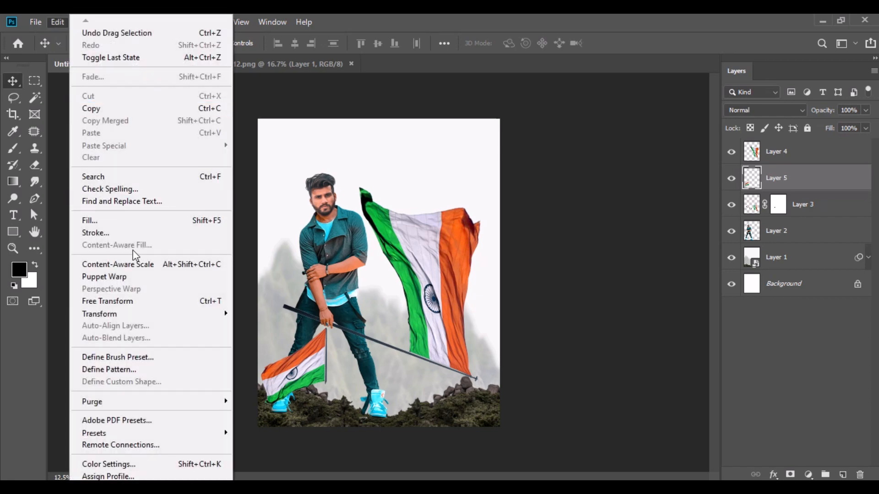
click(174, 301)
drag(352, 322, 376, 364)
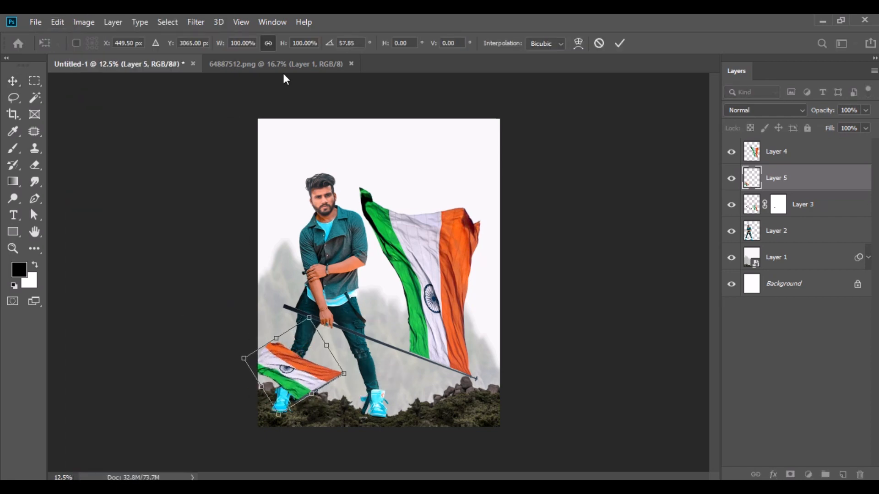
drag(285, 47, 356, 89)
drag(314, 377, 305, 393)
Warp the corner flag piece so its lower tip curves down to the poster's bottom edge.
right_click(304, 399)
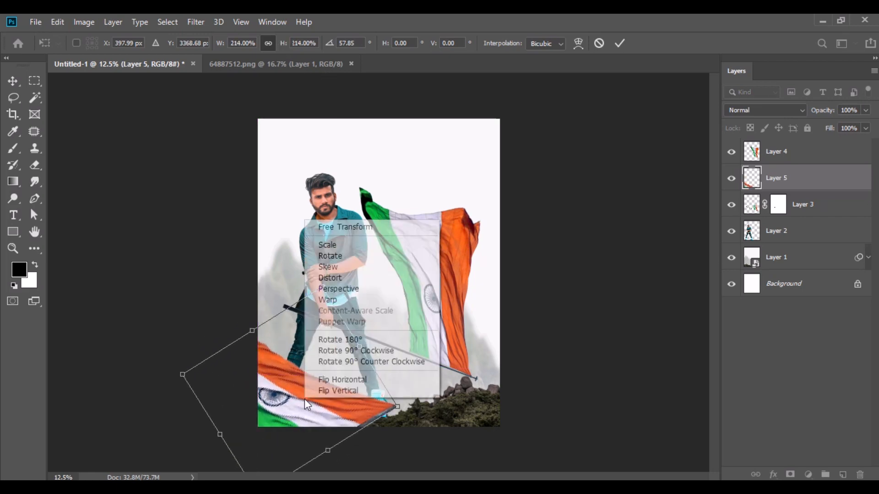
click(364, 299)
drag(398, 406, 399, 439)
drag(318, 387, 311, 394)
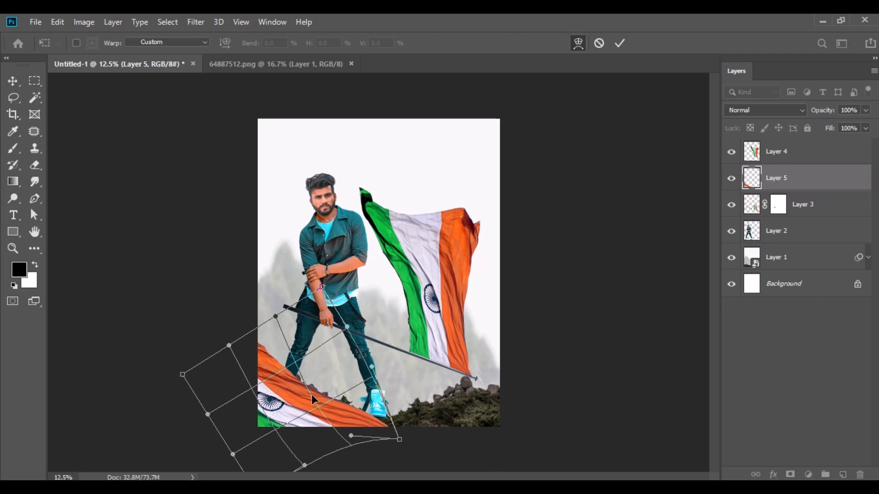
click(13, 81)
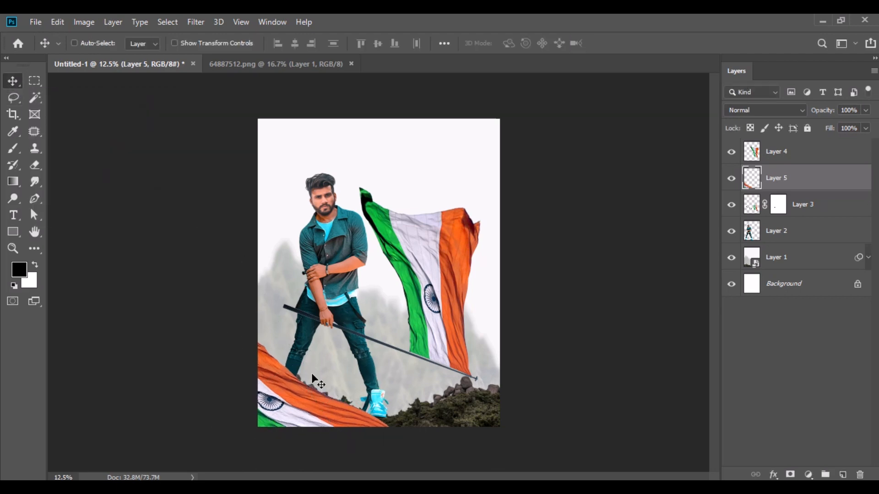
Apply a Gaussian Blur with a 60-pixel radius to the corner flag on Layer 5 and close 64887512.png.
click(206, 23)
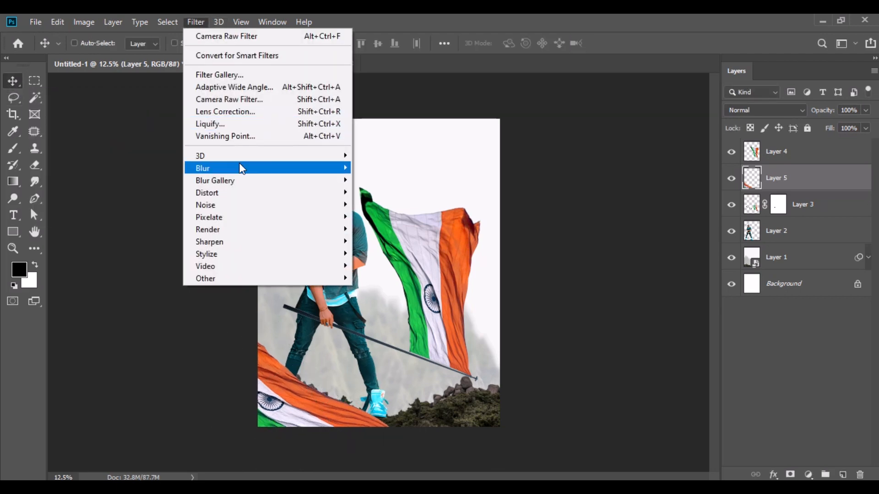
mouse_move(244, 168)
click(394, 218)
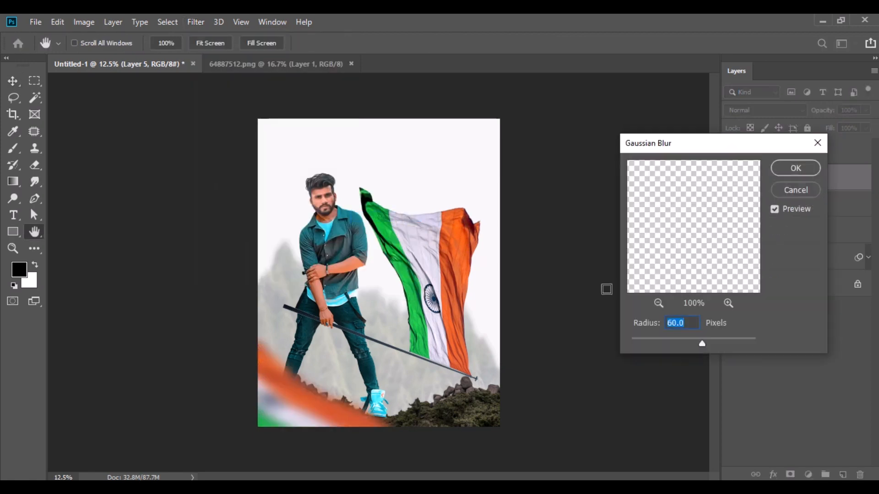
click(792, 171)
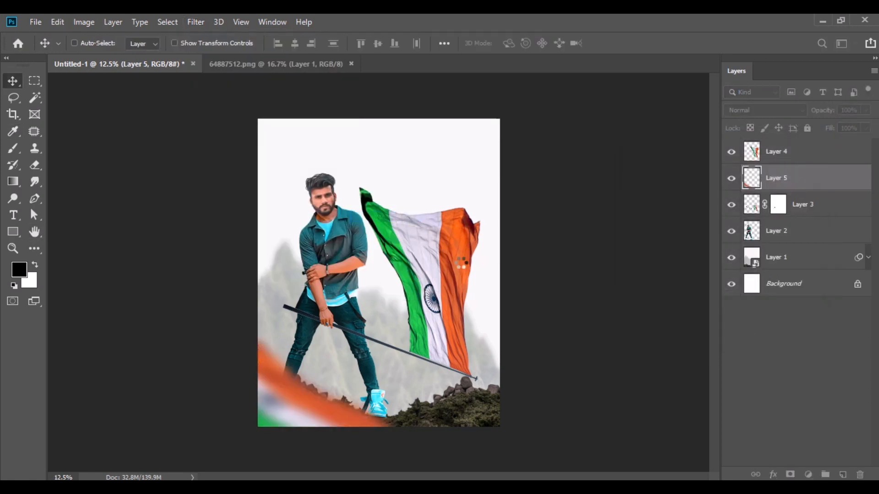
click(352, 64)
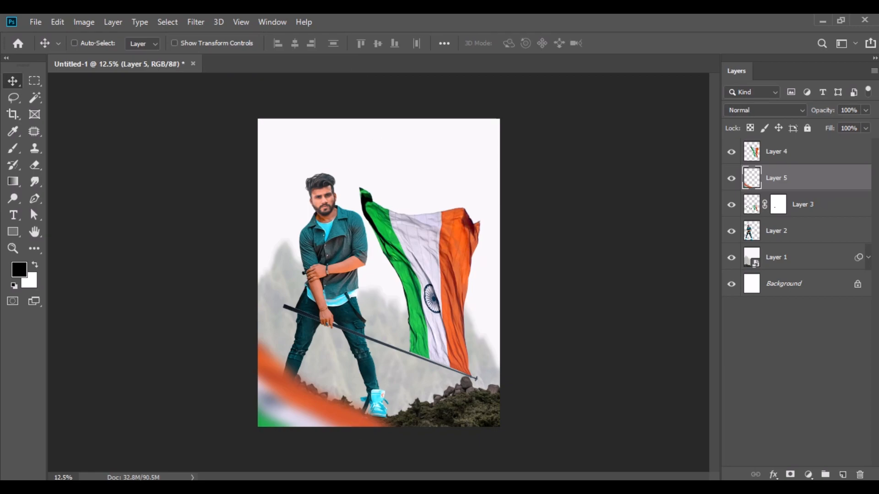
Open PARTICAL.png and copy the black particles into the poster beside the man's front foot.
key(alt+Tab)
click(413, 167)
drag(417, 134, 374, 295)
drag(344, 95, 341, 68)
drag(306, 332, 421, 371)
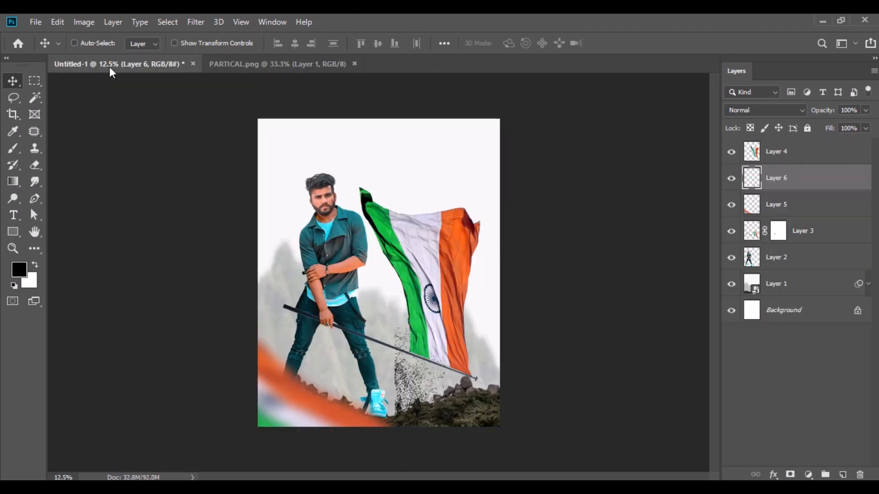
Flip the particles horizontally, then enlarge and position them at the poster's lower-right edge near the pole's tip.
click(59, 23)
click(157, 300)
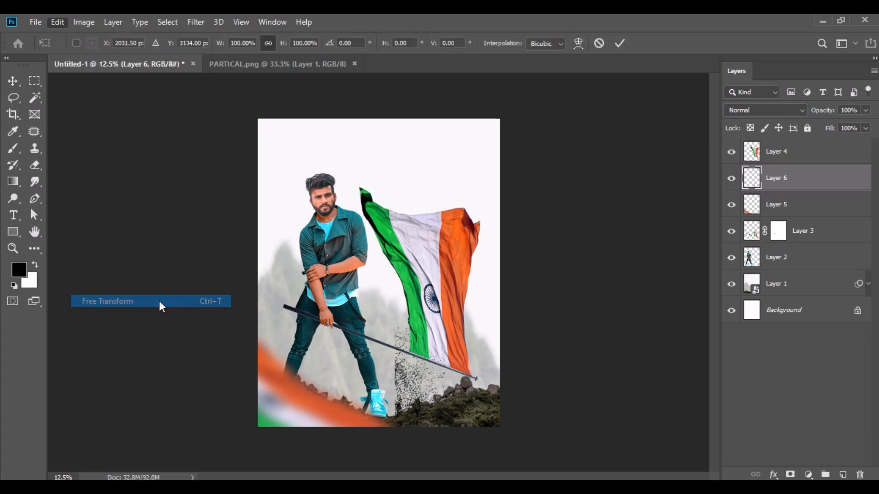
right_click(425, 339)
click(473, 322)
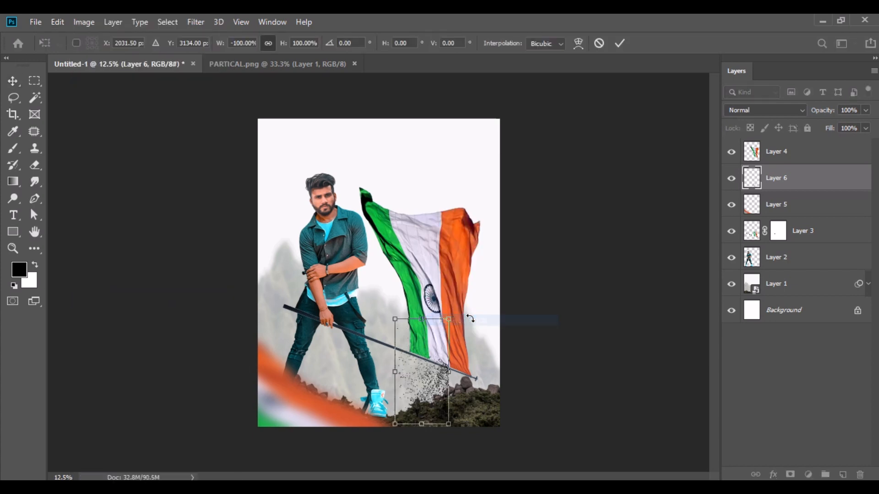
drag(449, 319, 509, 279)
drag(475, 357, 500, 366)
click(12, 82)
Stack the particle layer above Layer 4, place it slightly lower on the poster, and set its fill to 80%.
drag(790, 193, 785, 156)
drag(487, 386, 482, 406)
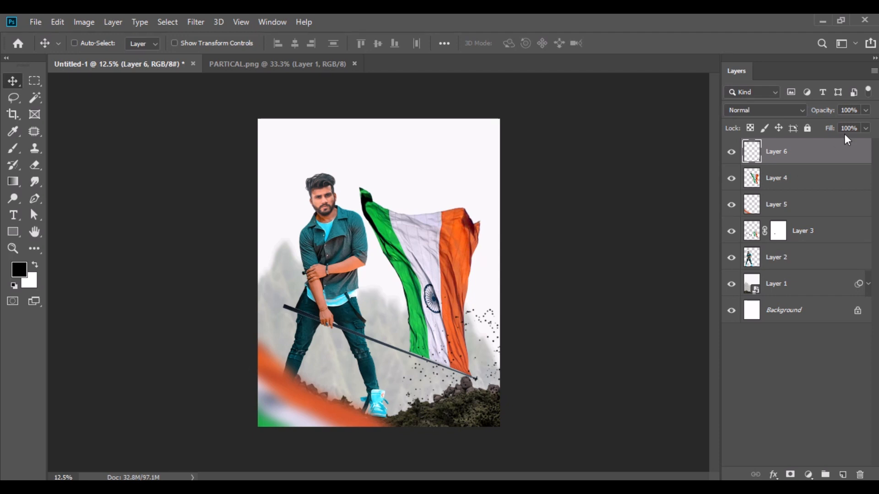
text(80)
key(Return)
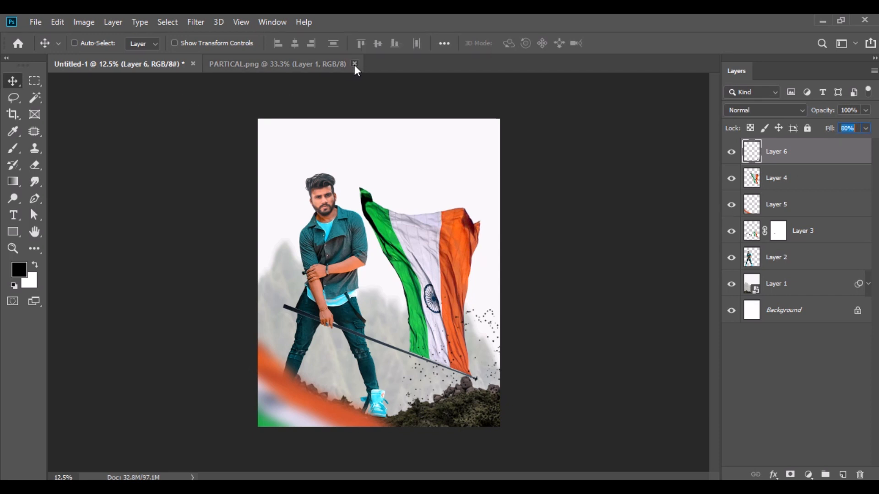
Close PARTICAL.png and open the Sun image from the 26th new folder.
click(354, 64)
key(alt+Tab)
click(614, 180)
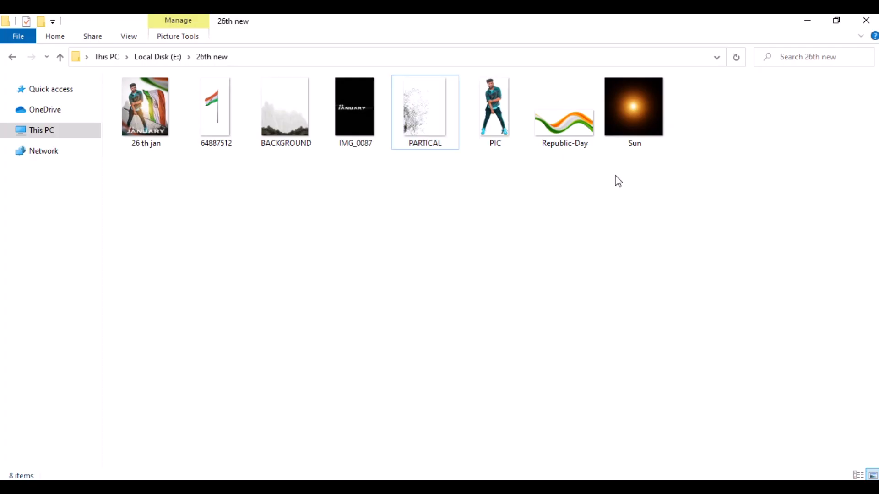
drag(634, 115, 339, 65)
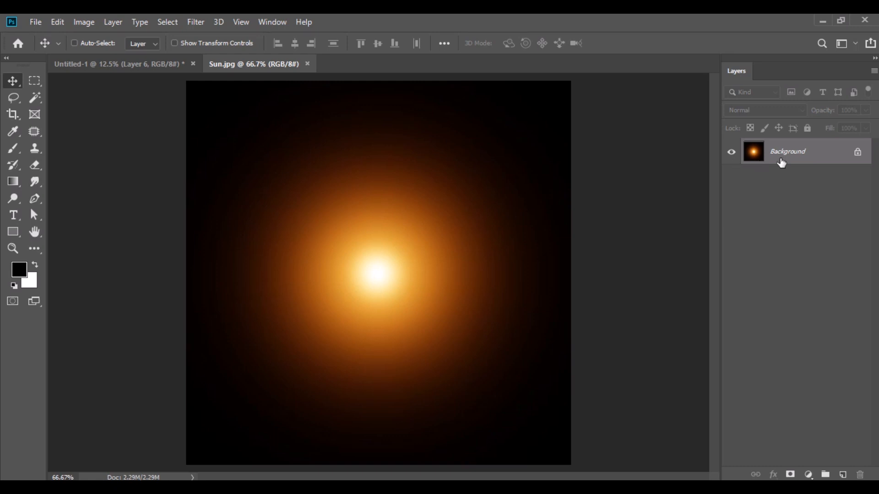
Convert the sun image's background to a smart object and place a copy between the man and the flag in the poster.
right_click(788, 155)
click(808, 234)
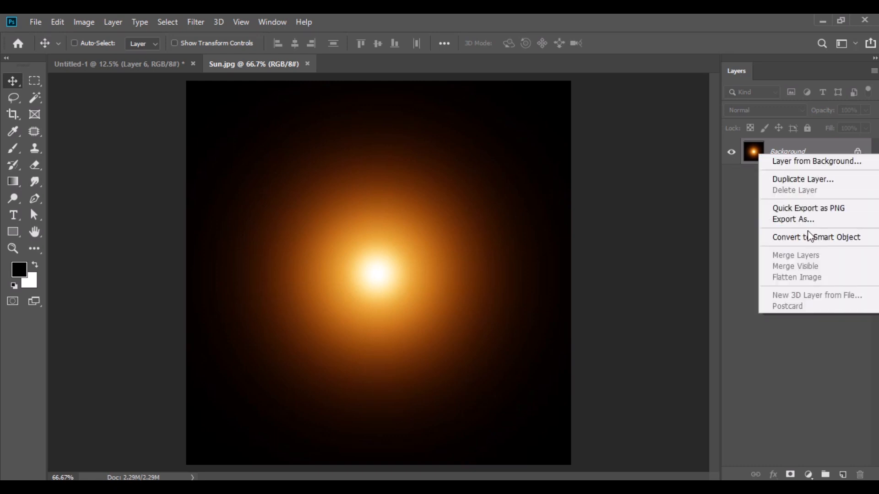
drag(398, 251, 298, 147)
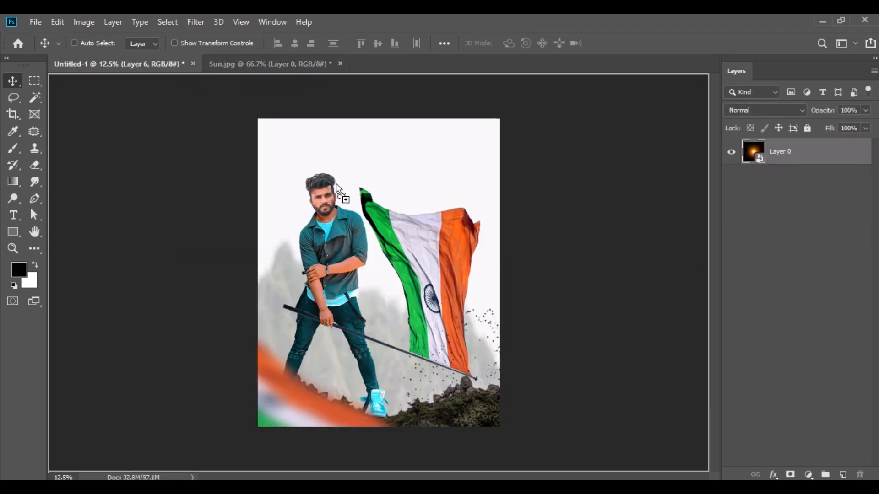
drag(372, 255, 373, 255)
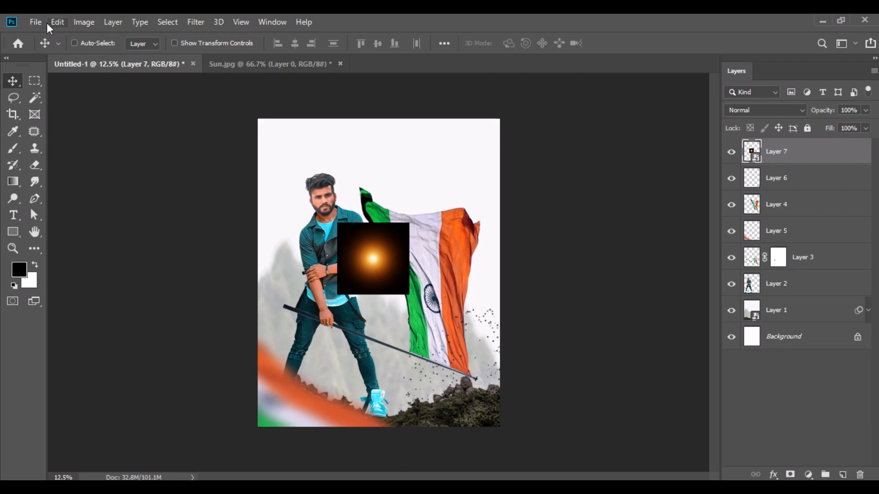
Scale the sun glow layer up to 416% and center it across the poster.
click(56, 22)
click(154, 301)
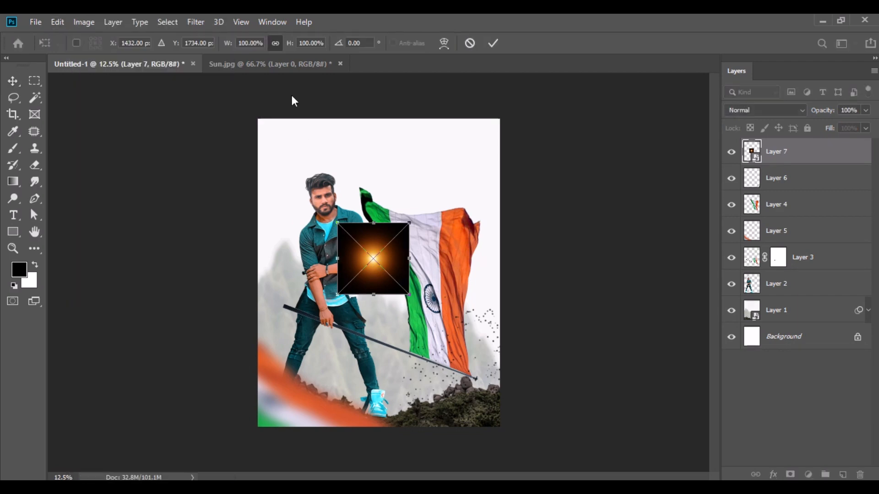
drag(290, 45, 494, 135)
drag(463, 233, 468, 248)
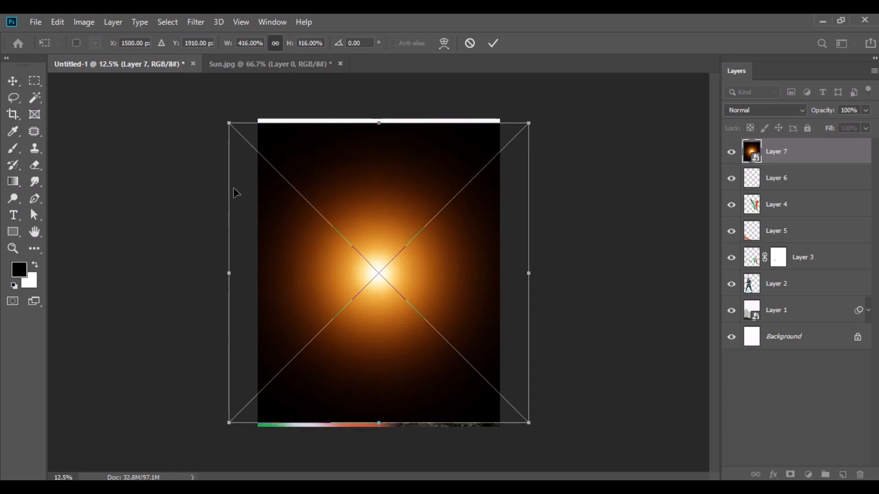
click(12, 81)
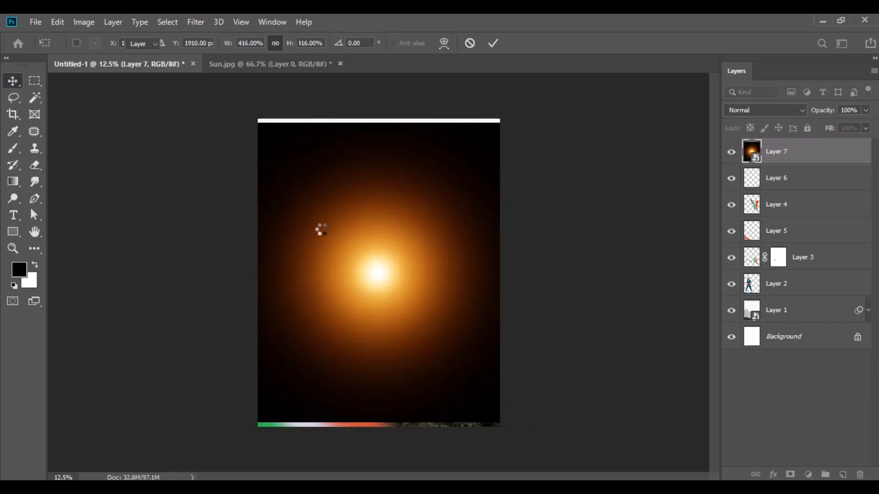
Set the sun layer's blend mode to Screen and position its glow between the man and the flag.
click(755, 111)
click(760, 219)
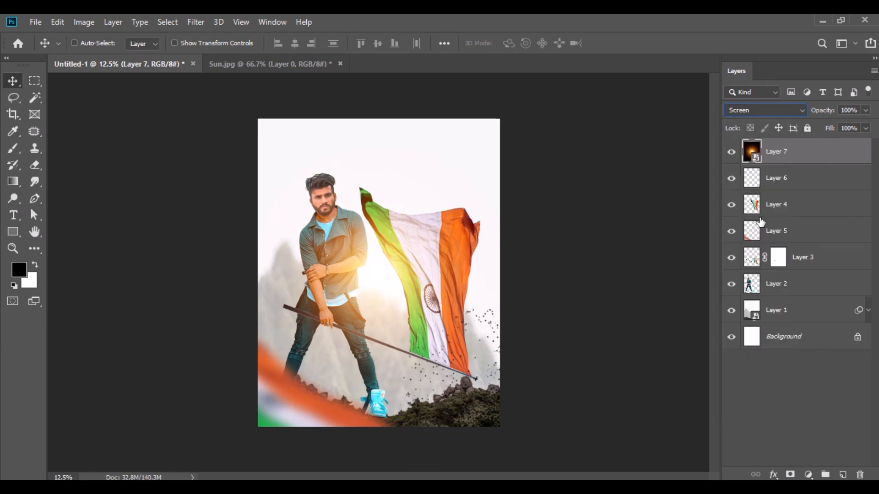
drag(414, 300, 391, 298)
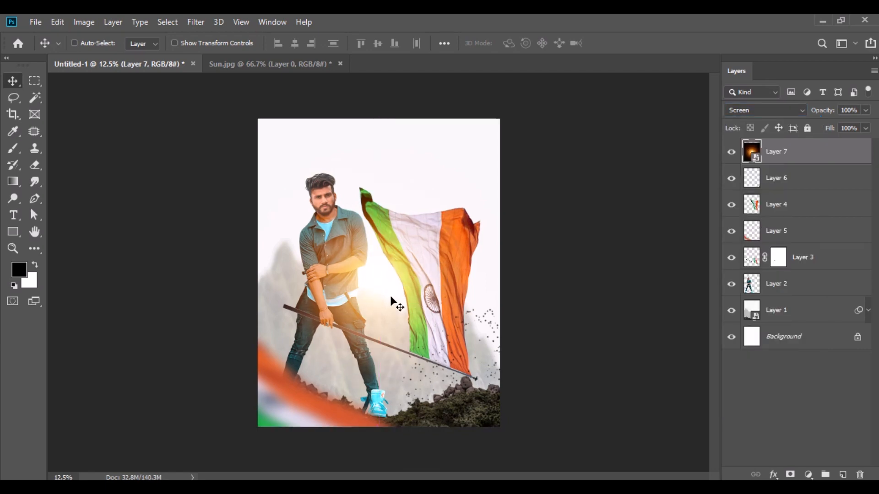
Close the Sun.jpg document.
click(330, 68)
click(341, 64)
click(427, 201)
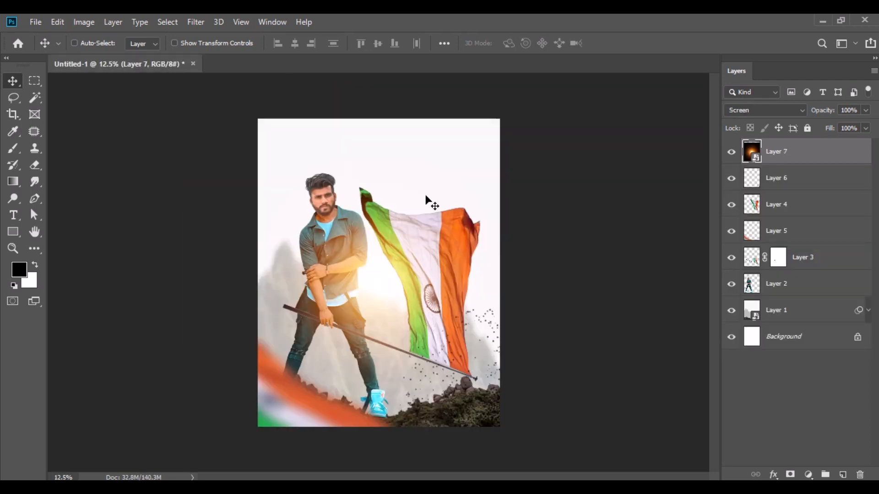
Open Republic-Day.png and place its tricolor ribbon in the poster's upper-right area, above the flag.
click(823, 22)
click(416, 330)
drag(564, 112, 323, 66)
drag(369, 271, 459, 170)
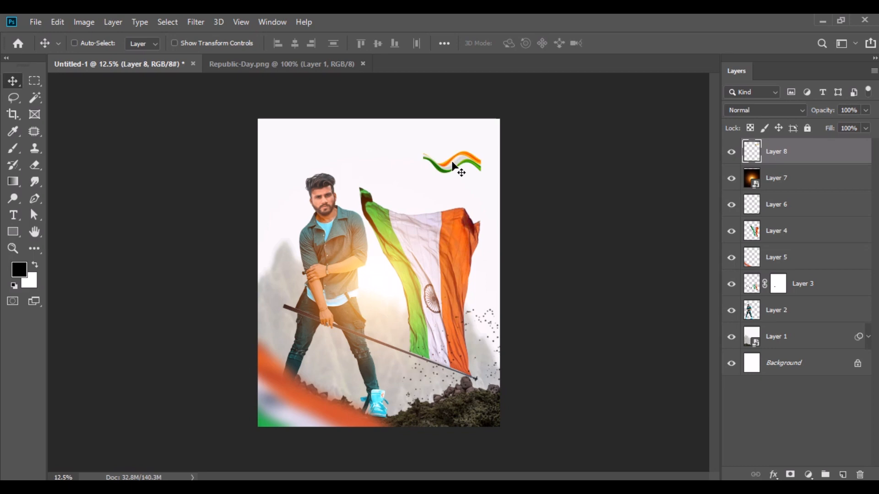
Enlarge the tricolor ribbon to 496%, rotate it about 55 degrees and position it over the poster's upper-right corner.
click(61, 23)
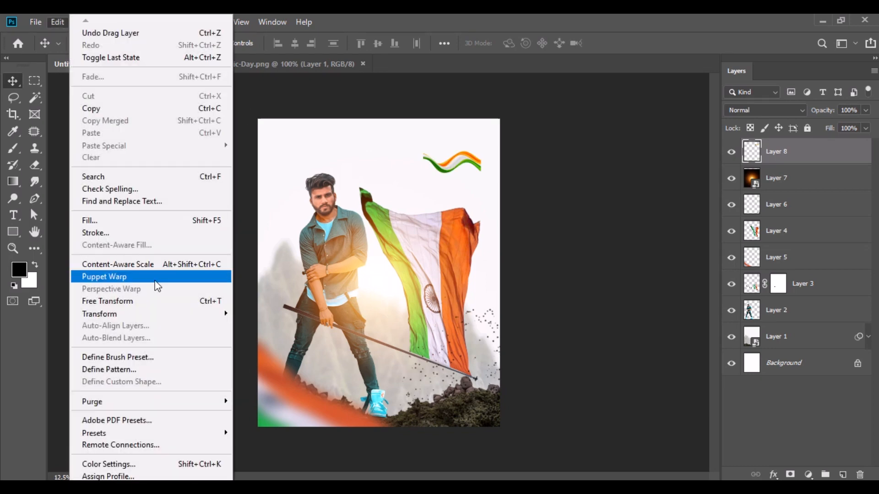
click(160, 301)
drag(467, 184, 476, 219)
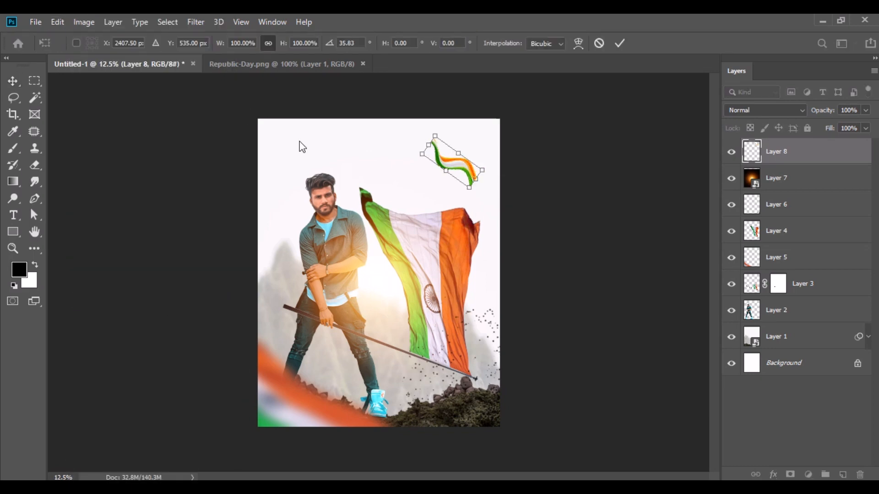
drag(285, 45, 620, 166)
drag(284, 45, 316, 44)
drag(633, 161, 619, 221)
drag(488, 147, 485, 158)
Warp the enlarged ribbon so it curves smoothly around the poster's upper-right corner.
right_click(474, 152)
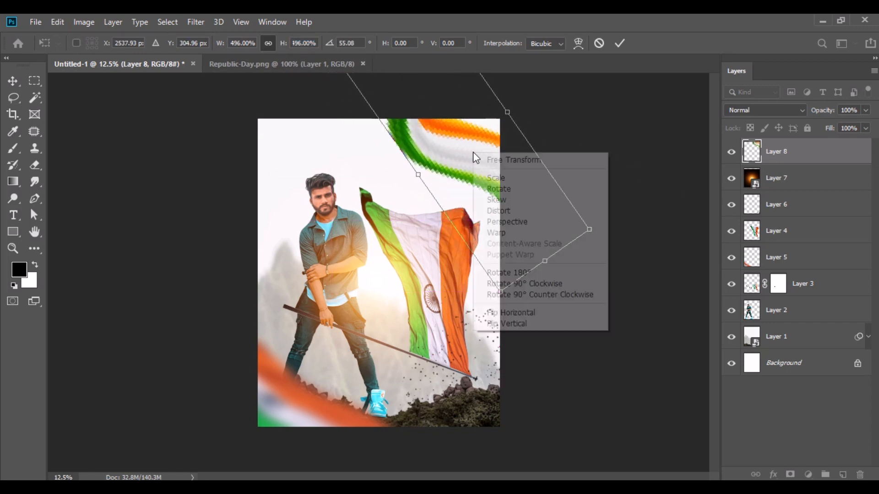
click(503, 240)
drag(588, 236, 507, 306)
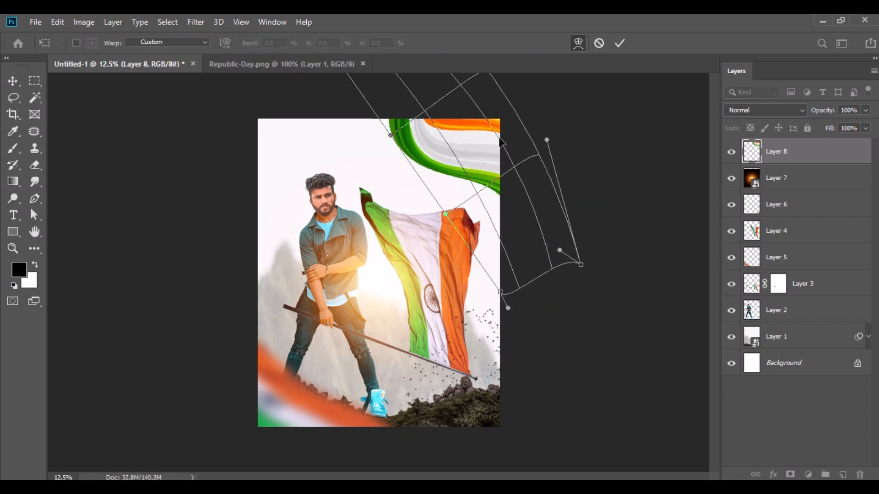
drag(499, 138, 507, 135)
click(12, 81)
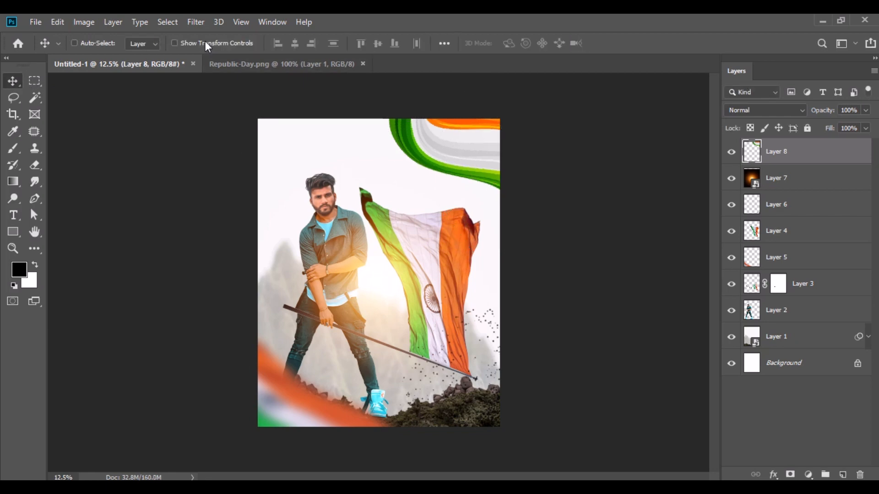
Apply a Gaussian Blur with a 40-pixel radius to the corner ribbon on Layer 8.
click(196, 22)
mouse_move(234, 167)
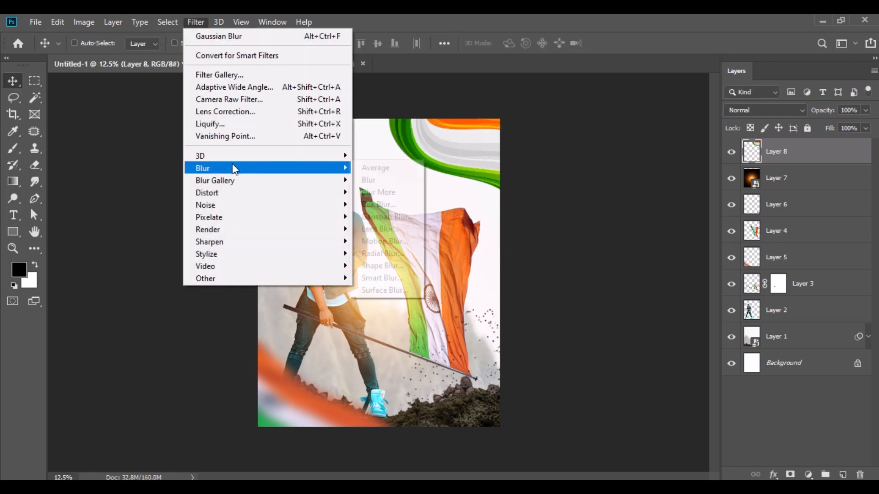
click(386, 217)
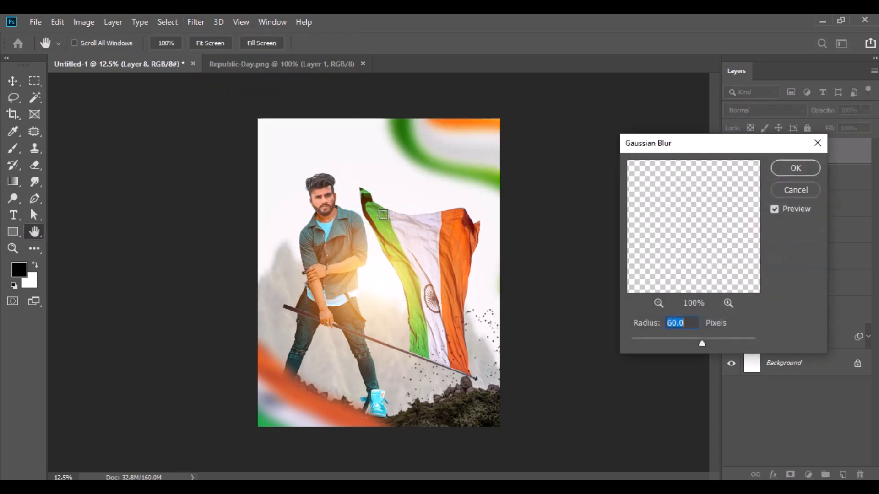
text(40)
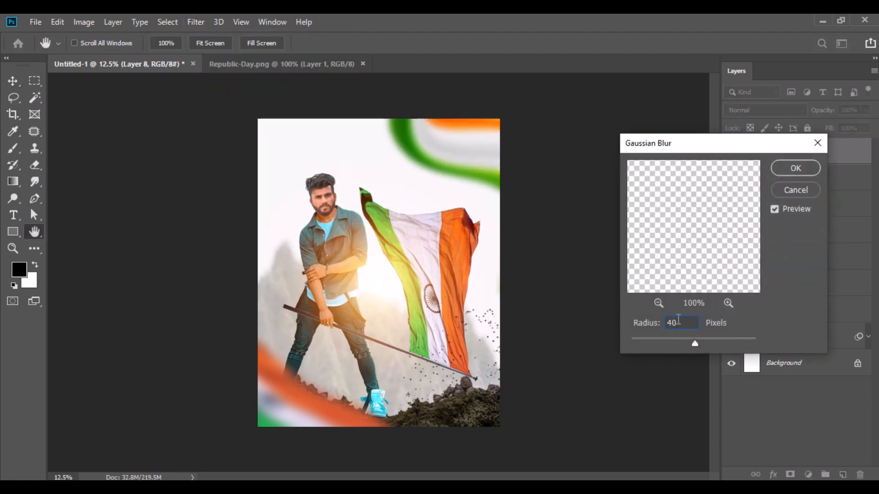
click(797, 168)
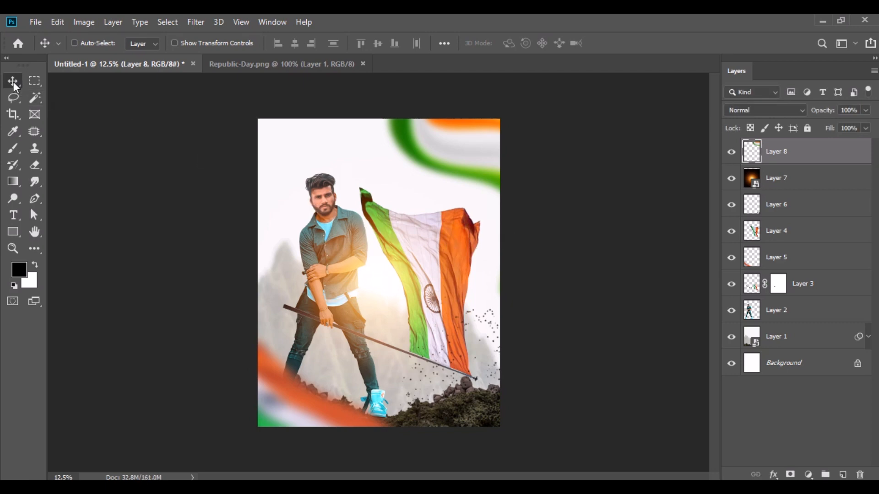
On the man's layer, use Camera Raw to set contrast +14, highlights -20, shadows +17 and blacks -20, and raise clarity.
click(774, 310)
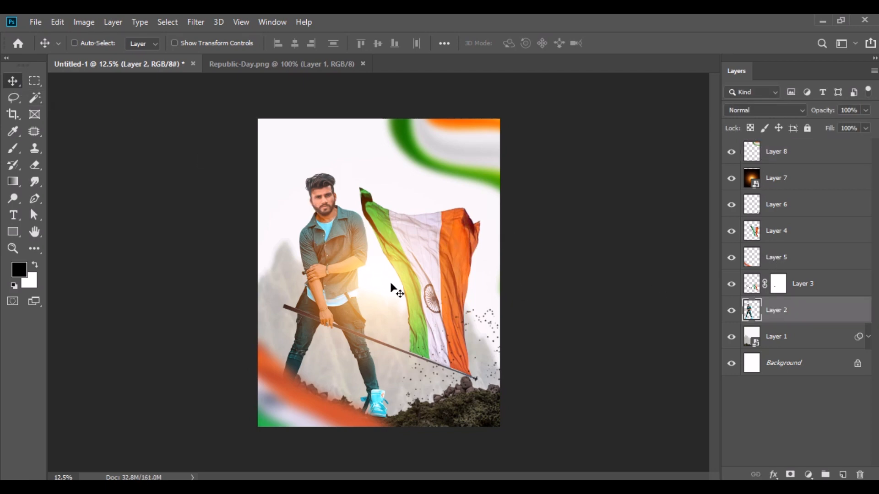
click(194, 26)
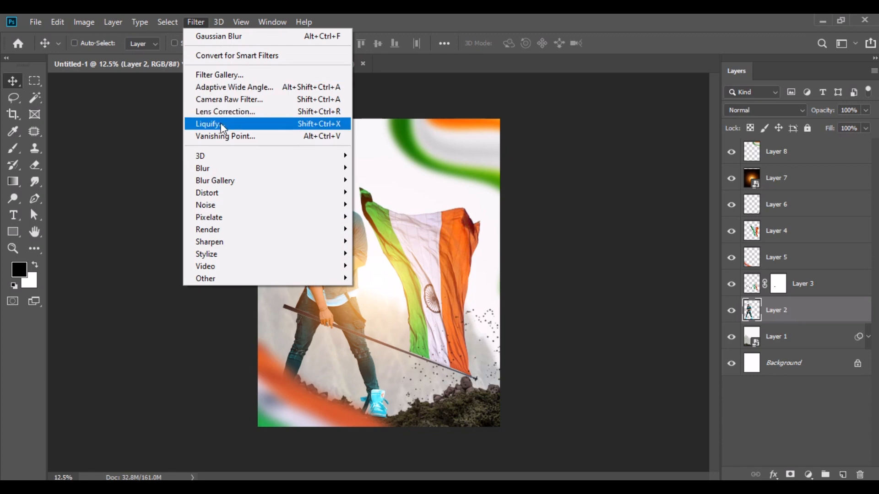
click(245, 102)
drag(654, 363, 665, 349)
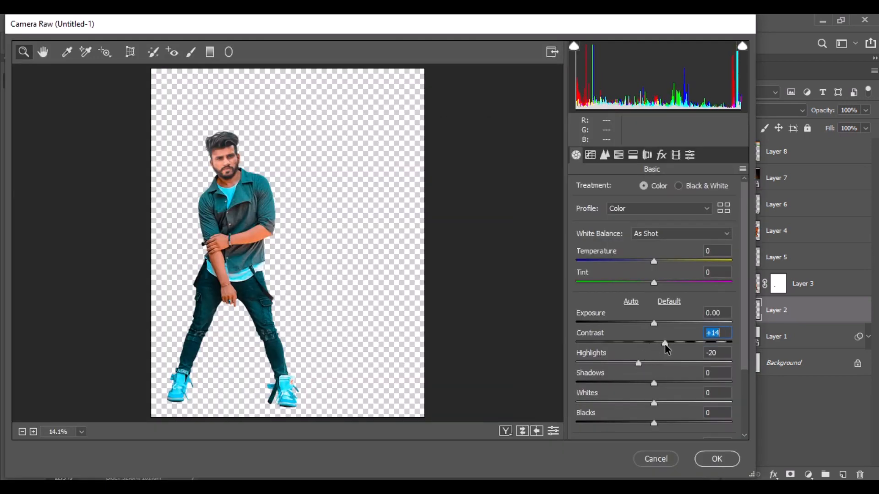
drag(654, 383, 667, 383)
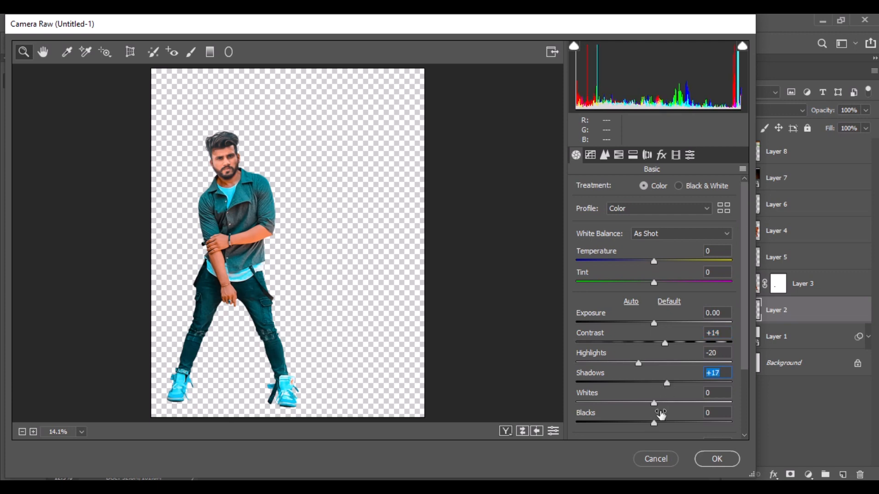
drag(655, 423, 642, 427)
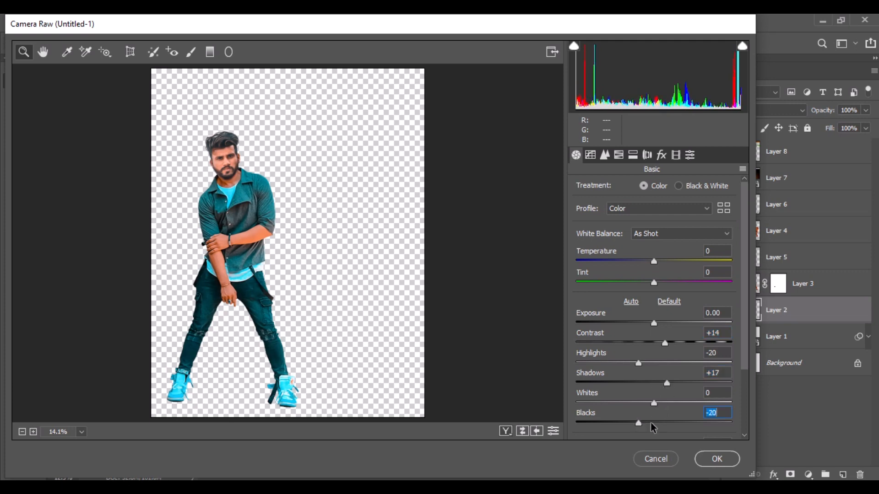
scroll(746, 419, down, 3)
drag(658, 368, 677, 372)
Set the man's HSL saturation to oranges -13, aquas -23 and blues -8, and apply the Camera Raw filter.
click(619, 155)
drag(658, 256, 646, 257)
drag(659, 321, 650, 341)
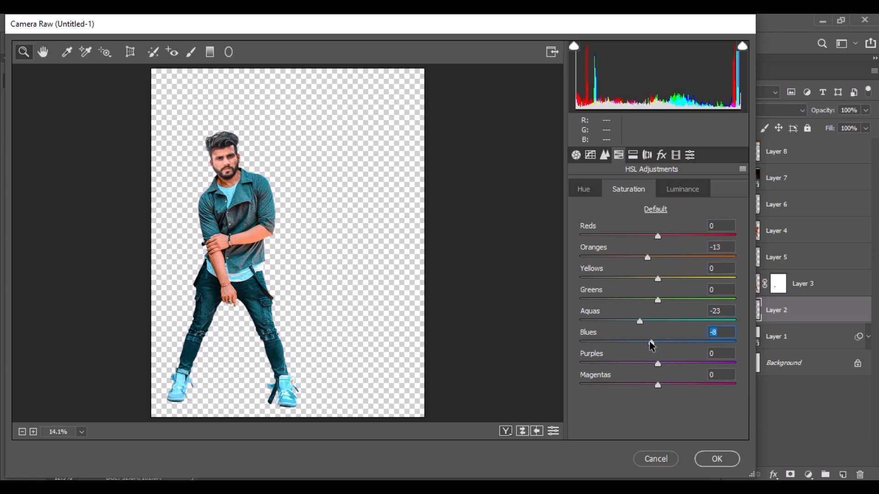
click(716, 461)
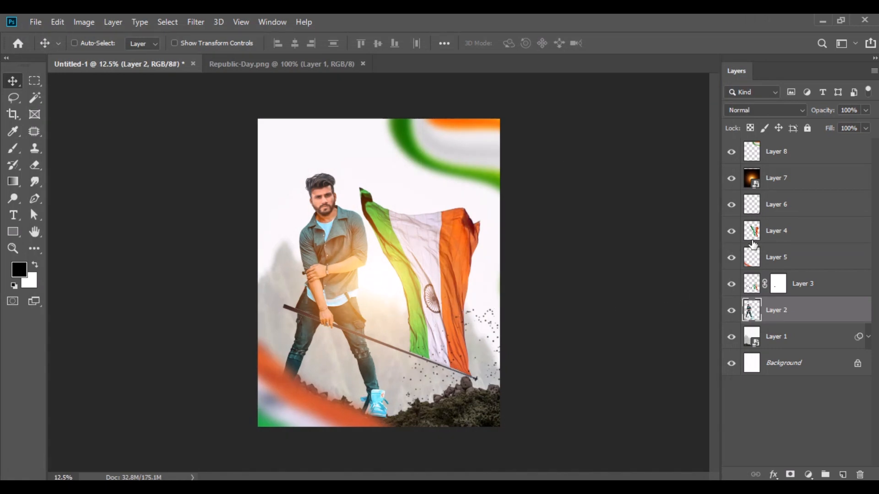
Select Layer 4 in the poster and close the Republic-Day.png document.
click(786, 237)
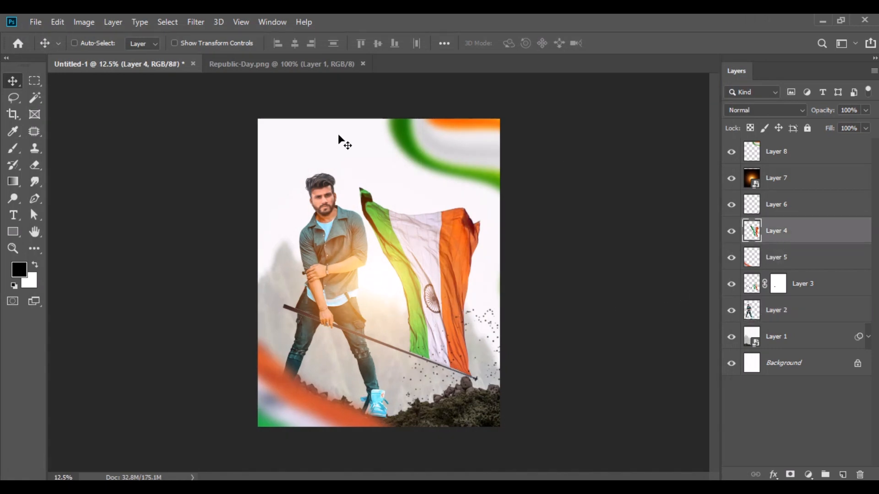
click(363, 64)
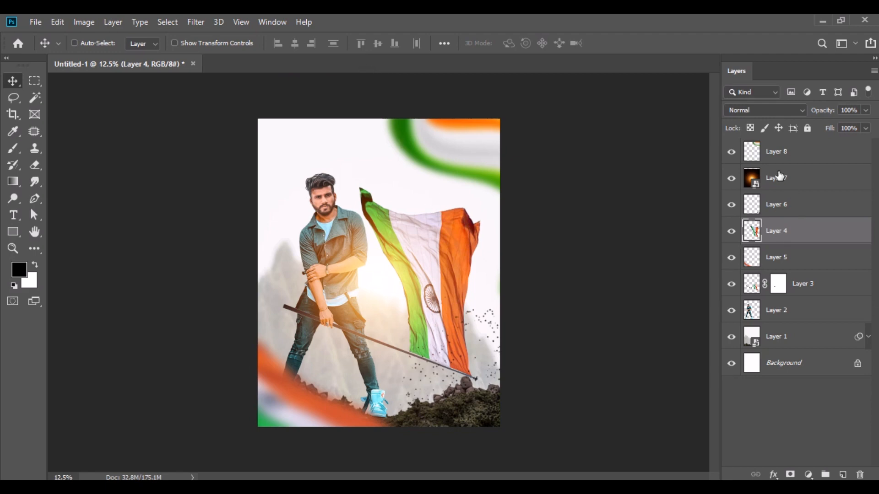
Merge all visible layers into the background and duplicate the merged layer.
right_click(779, 175)
click(641, 411)
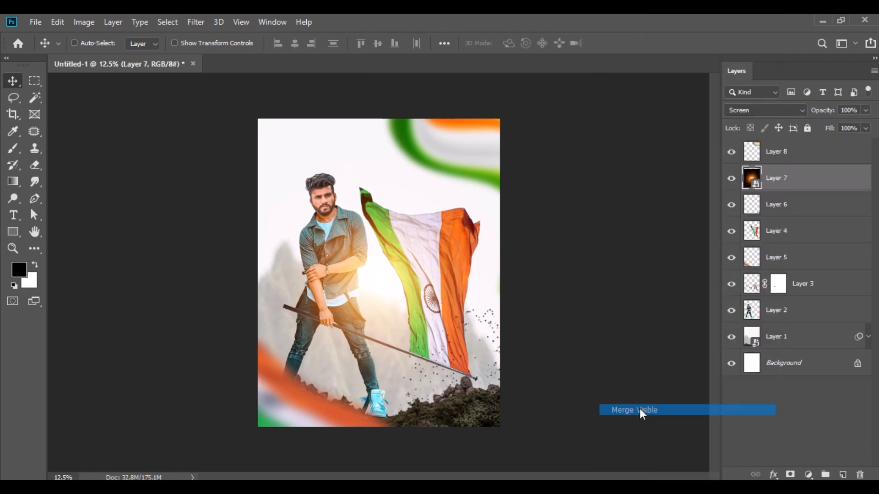
drag(796, 152, 843, 475)
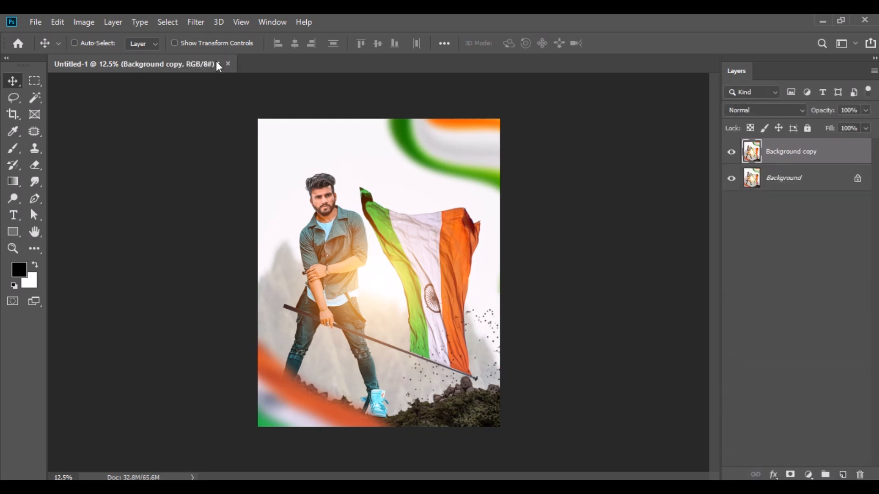
Open Camera Raw on the duplicated background and set highlights -50, shadows +20, blacks -20 and clarity +25.
click(197, 24)
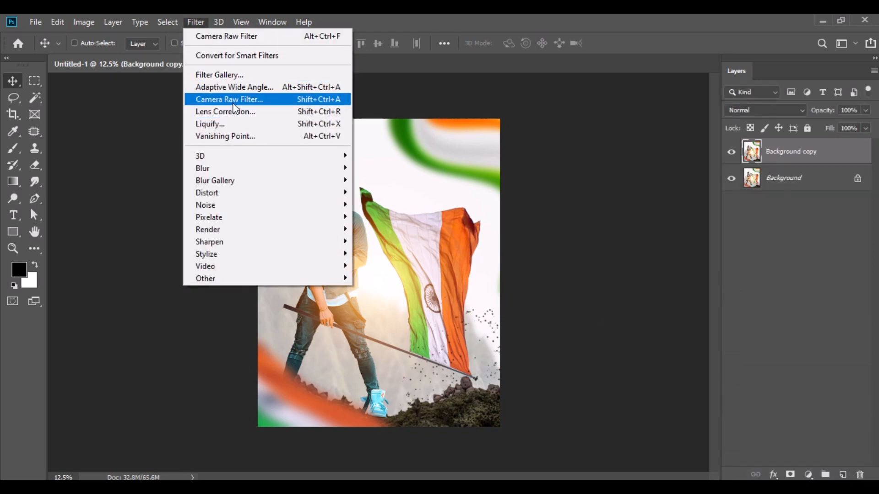
click(234, 99)
drag(655, 363, 670, 383)
drag(626, 364, 616, 364)
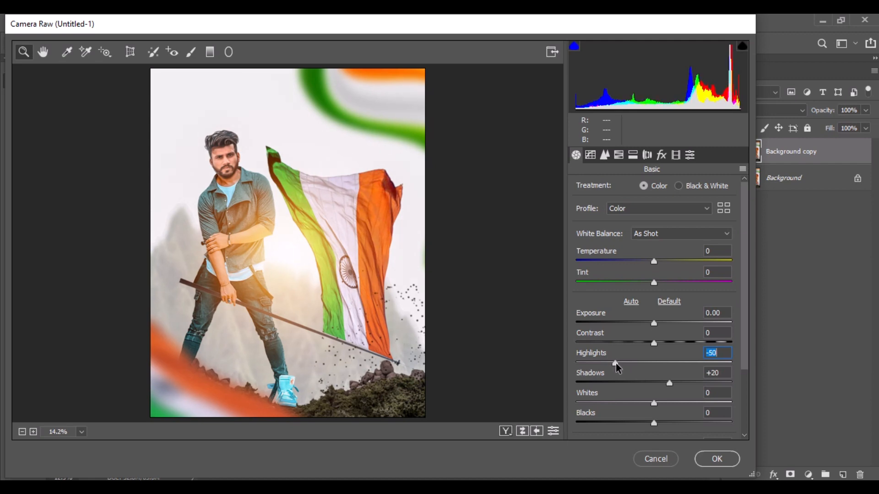
drag(653, 424, 645, 422)
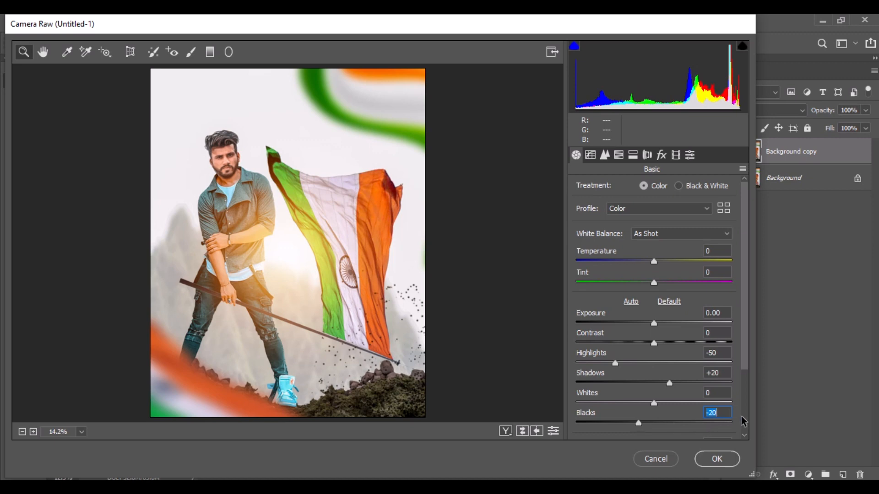
scroll(743, 422, down, 3)
drag(654, 366, 673, 367)
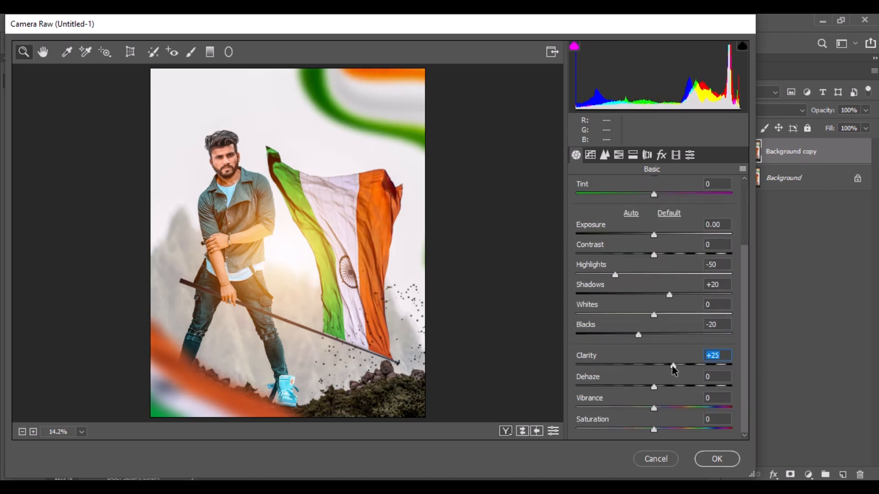
Reduce the poster's orange saturation to -9 and apply the Camera Raw adjustments.
click(619, 155)
drag(658, 257, 647, 262)
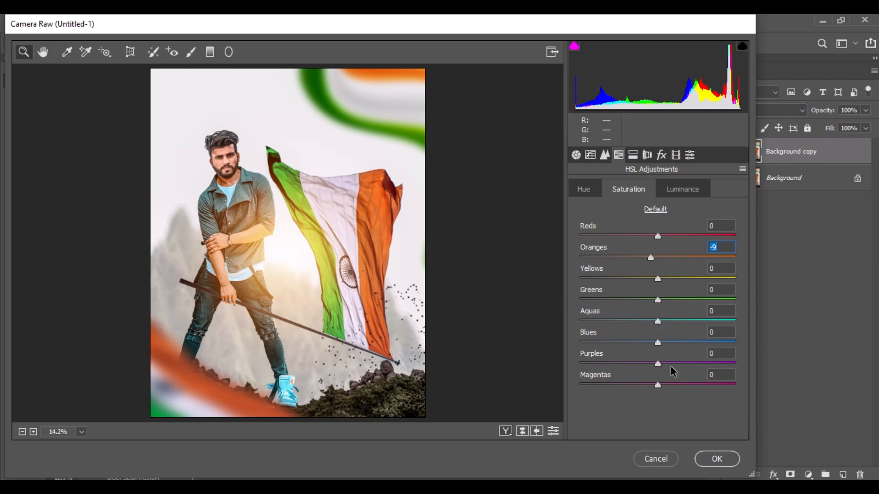
click(714, 459)
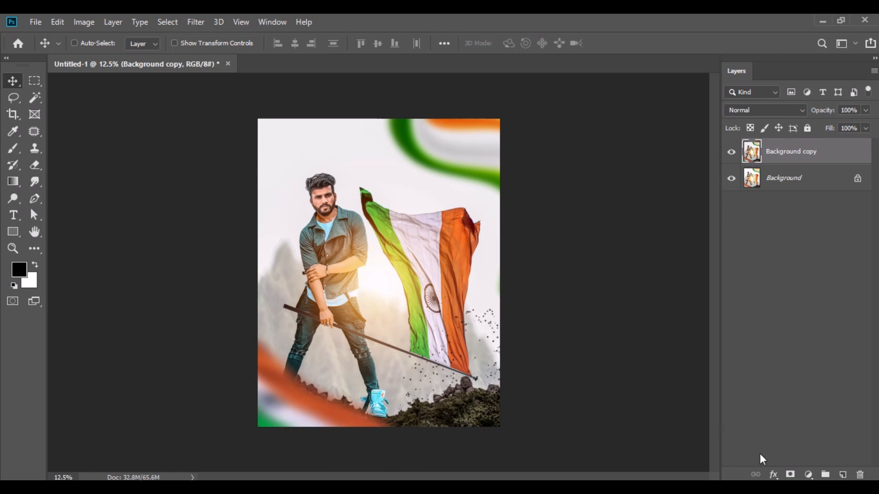
Add a Brightness/Contrast adjustment layer above the background copy with brightness -150 and contrast 100.
click(808, 475)
click(812, 284)
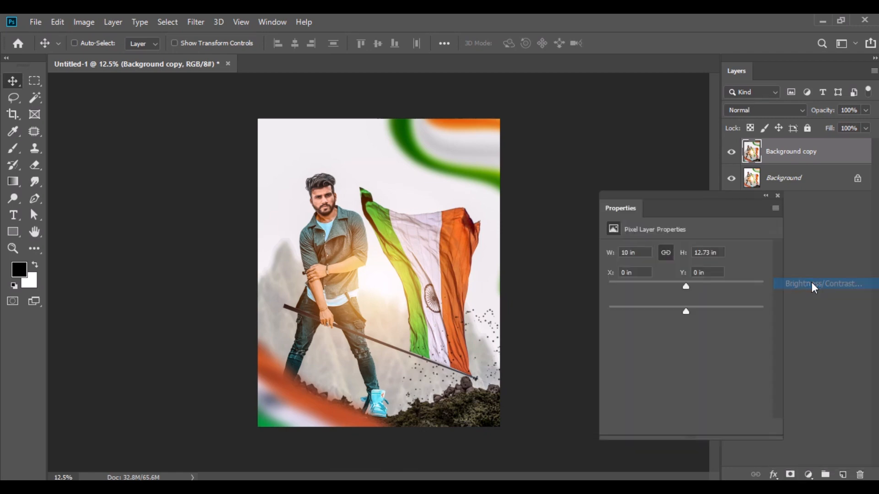
drag(689, 286, 607, 287)
drag(686, 313, 756, 308)
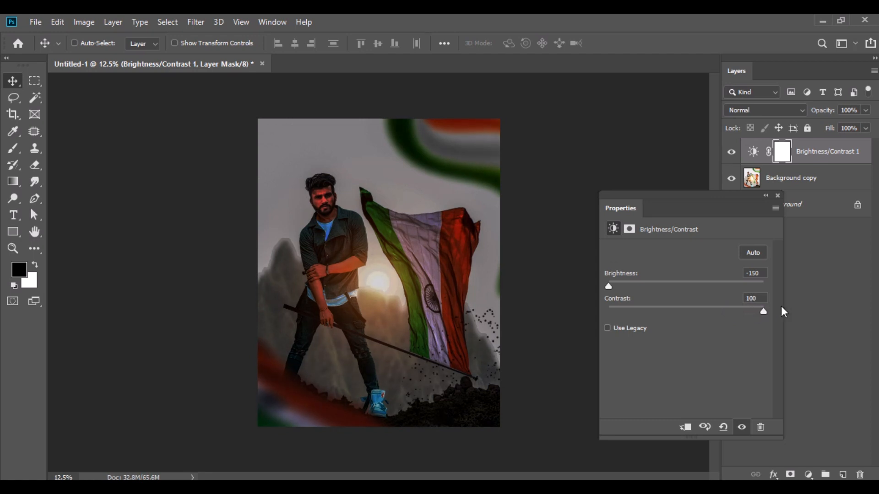
Paint the Brightness/Contrast mask over the poster's centre with a soft black brush at 3000 px, 0% hardness and 40% opacity.
click(778, 195)
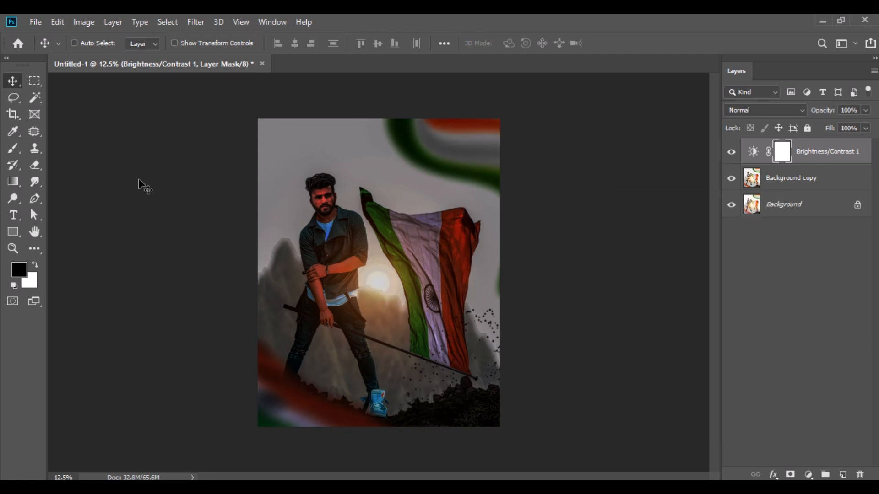
click(13, 148)
text(40%)
right_click(353, 245)
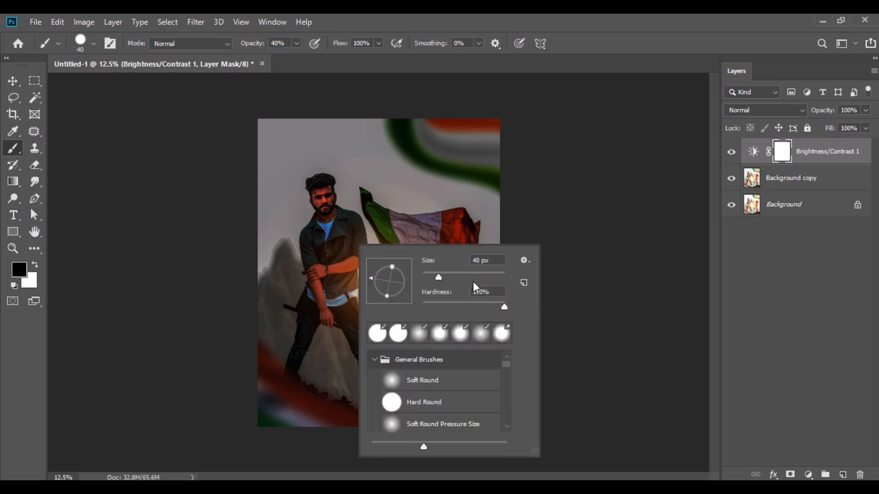
text(0)
key(Return)
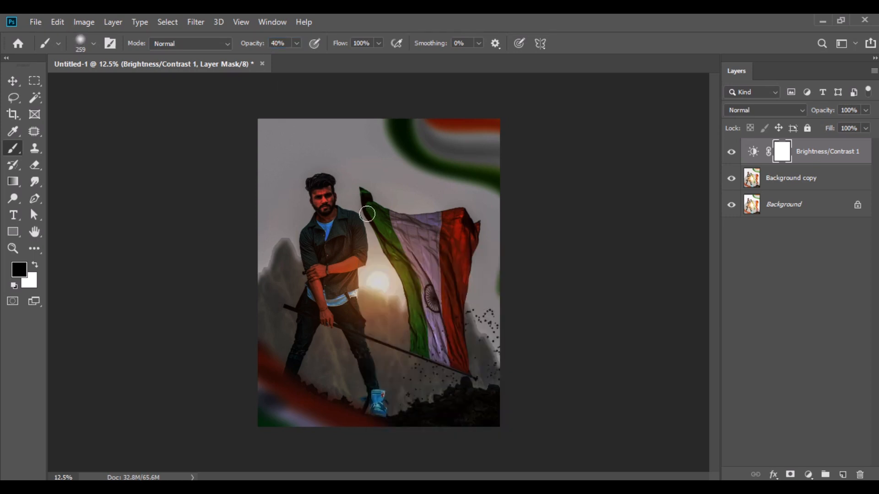
key(])
key(])
key(])
key(])
key(])
key(])
key(])
key(])
key(])
key(])
key(])
key(])
key(])
key(])
key(])
key(])
key(])
key(])
key(])
key(])
mouse_move(369, 231)
mouse_down()
mouse_move(385, 241)
mouse_move(374, 224)
mouse_move(384, 335)
mouse_move(376, 258)
mouse_move(362, 237)
mouse_move(378, 325)
mouse_move(380, 259)
mouse_move(360, 240)
mouse_move(378, 257)
mouse_move(348, 340)
mouse_up()
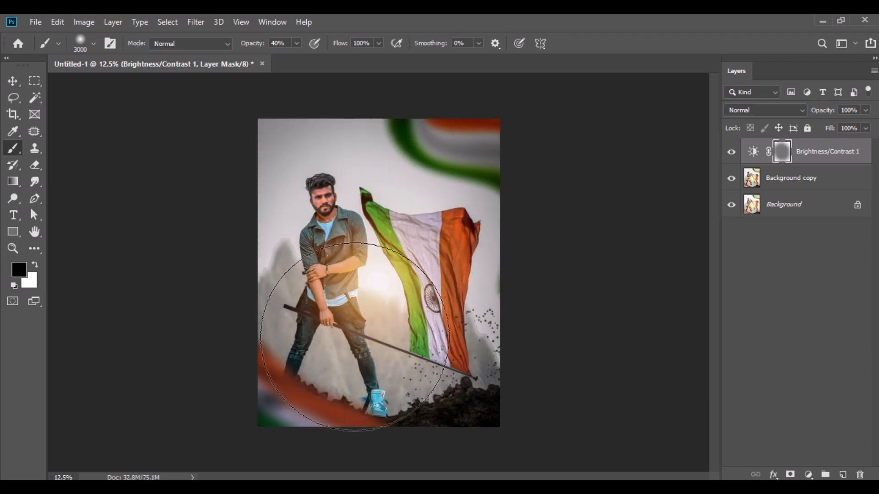
click(356, 338)
mouse_move(370, 250)
mouse_down()
mouse_move(369, 234)
mouse_move(373, 257)
mouse_up()
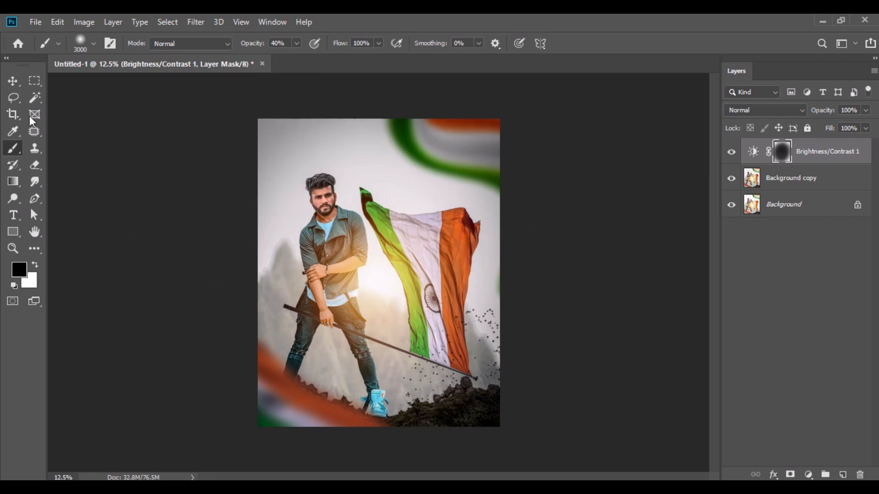
Compare the poster with and without the Brightness/Contrast adjustment, merge the visible layers and duplicate the merged background.
click(12, 82)
click(732, 152)
click(732, 152)
right_click(808, 155)
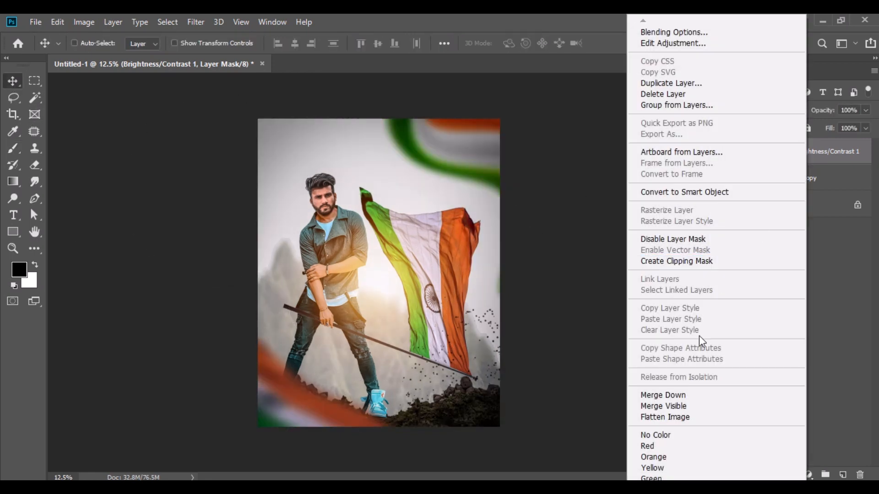
click(678, 405)
drag(800, 163, 843, 475)
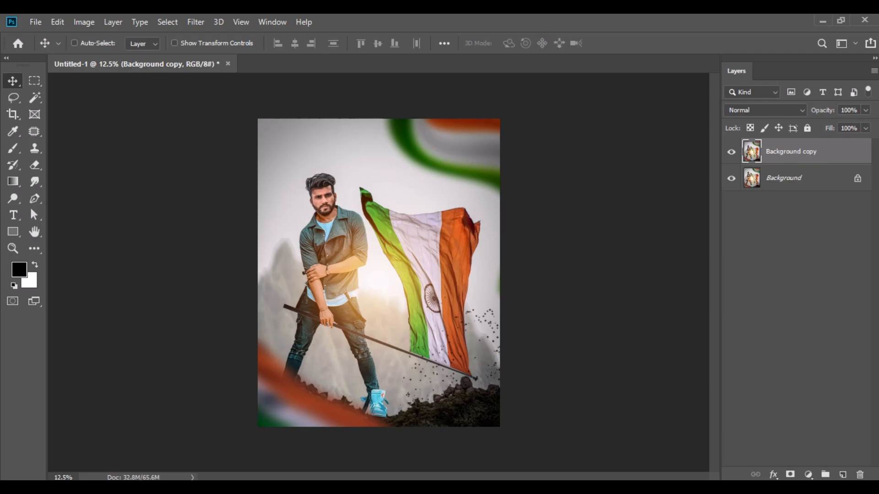
Open IMG_0087.jpg and bring its 26 January title into the poster's lower part as a smart object.
click(359, 407)
drag(354, 133, 373, 318)
drag(375, 81, 378, 64)
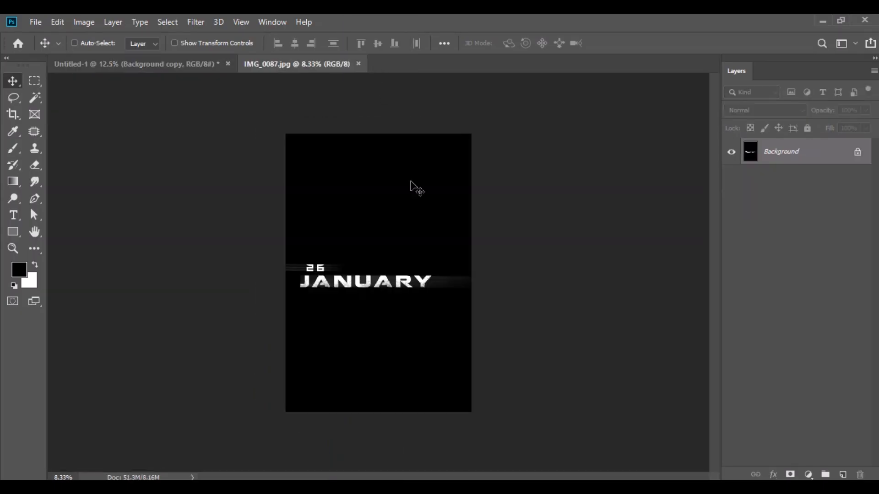
right_click(775, 155)
click(806, 237)
drag(436, 287, 340, 259)
drag(339, 381, 398, 390)
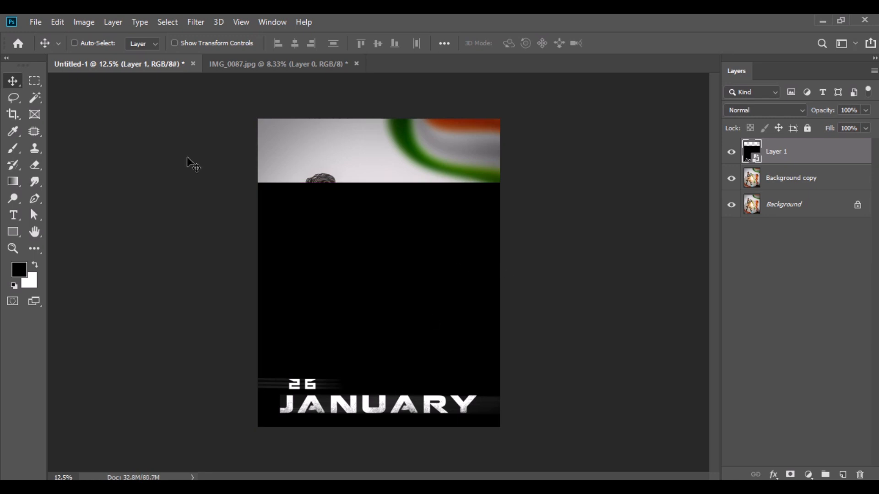
Scale the title layer proportionally to 27.22% so the text spans the poster's bottom, and set its blend mode to Screen.
click(57, 23)
click(140, 301)
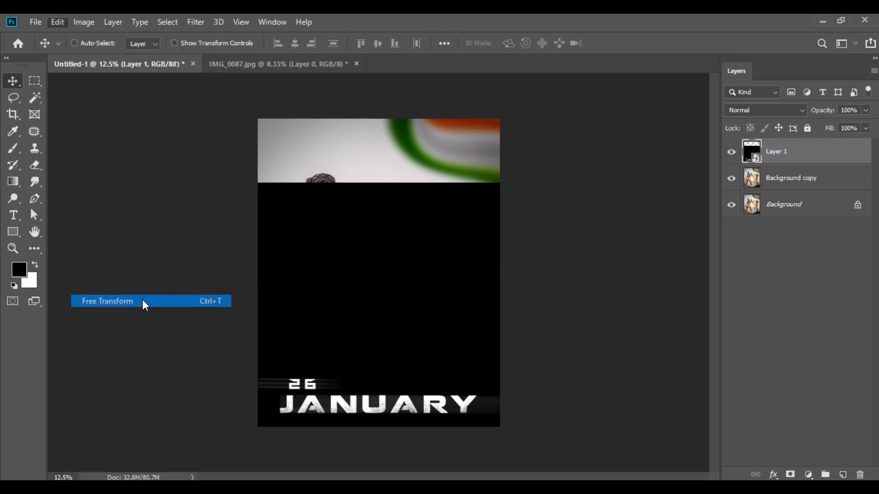
drag(532, 392, 510, 392)
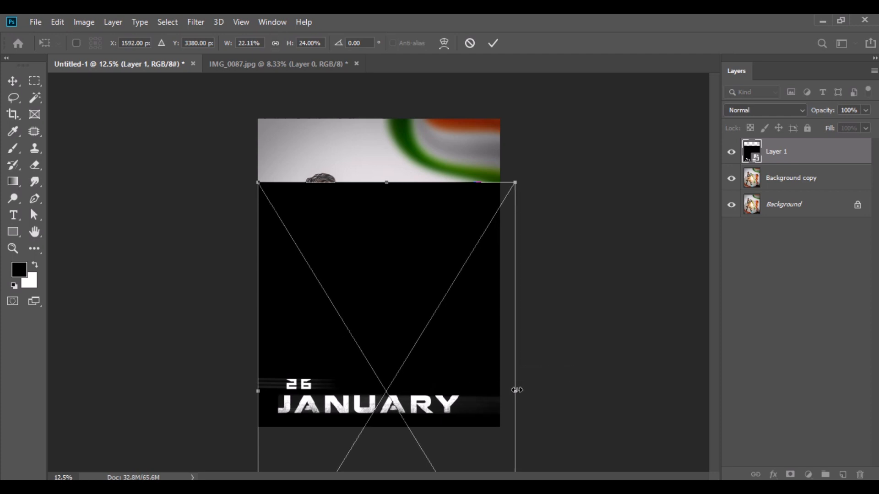
drag(516, 390, 530, 390)
click(276, 43)
drag(287, 45, 289, 45)
drag(378, 288, 387, 287)
click(10, 82)
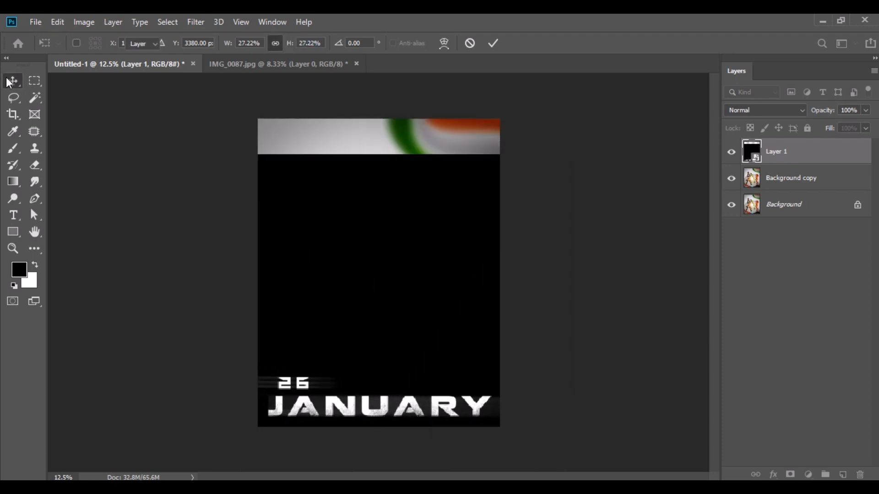
click(757, 113)
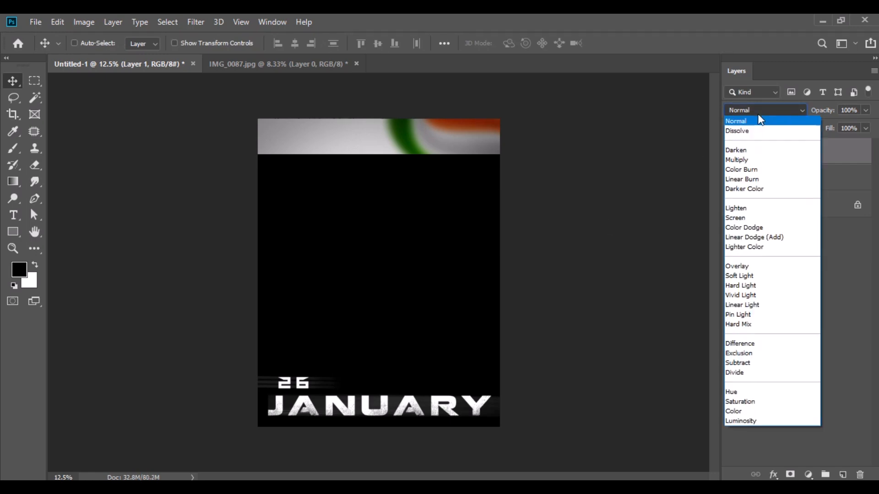
click(749, 219)
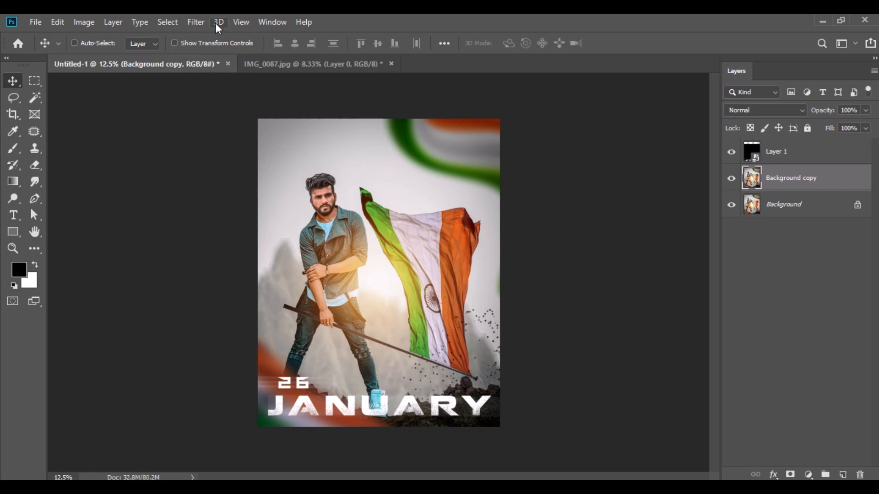
Apply a Camera Raw post-crop vignette to the background copy with amount -23 and midpoint 38.
click(196, 22)
click(238, 101)
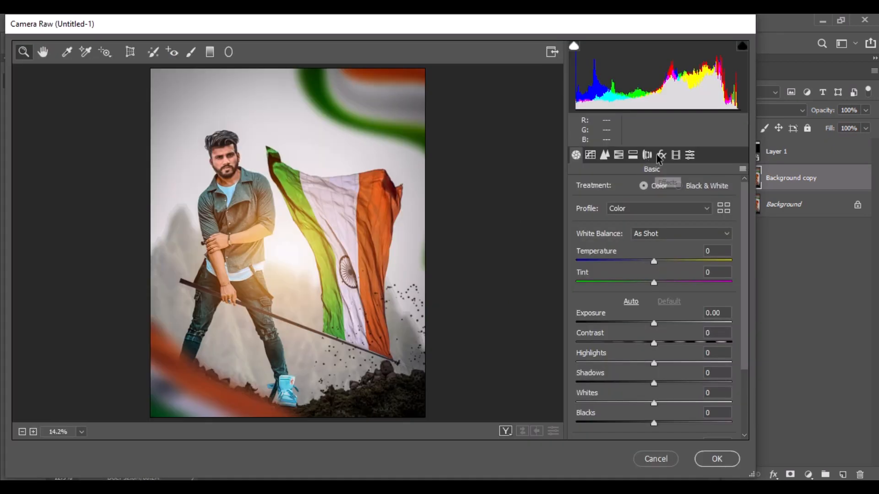
click(659, 156)
drag(659, 326, 639, 323)
drag(669, 348, 641, 348)
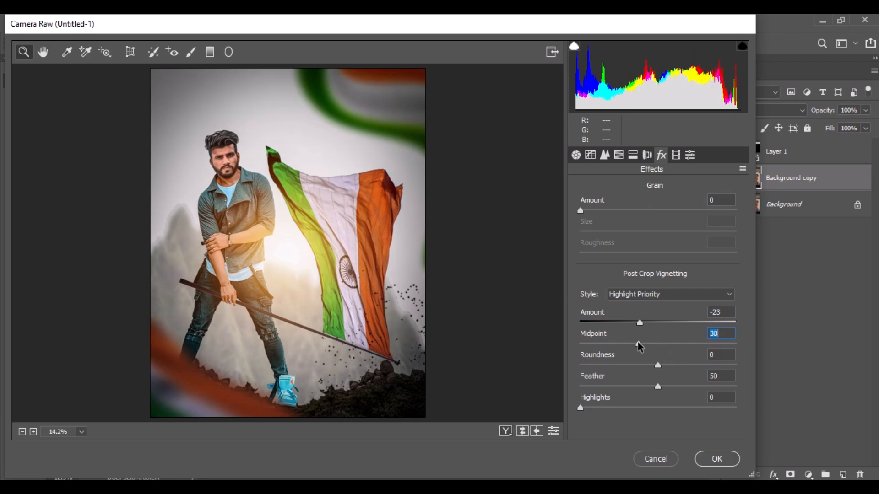
click(717, 459)
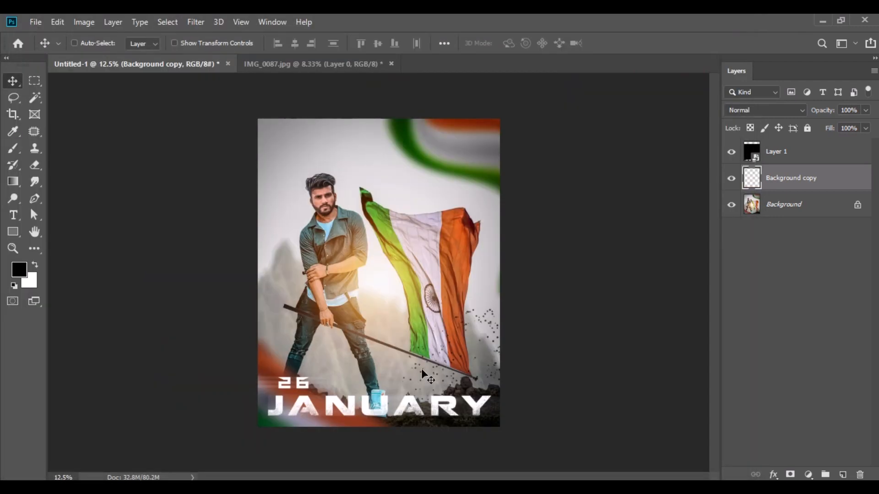
Merge all visible layers of the poster and close IMG_0087.jpg without saving it.
right_click(779, 185)
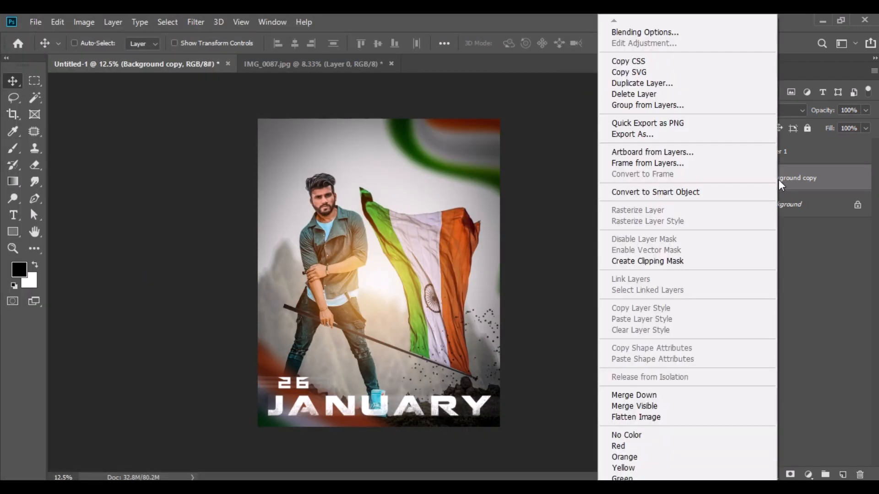
click(626, 405)
click(331, 68)
click(329, 64)
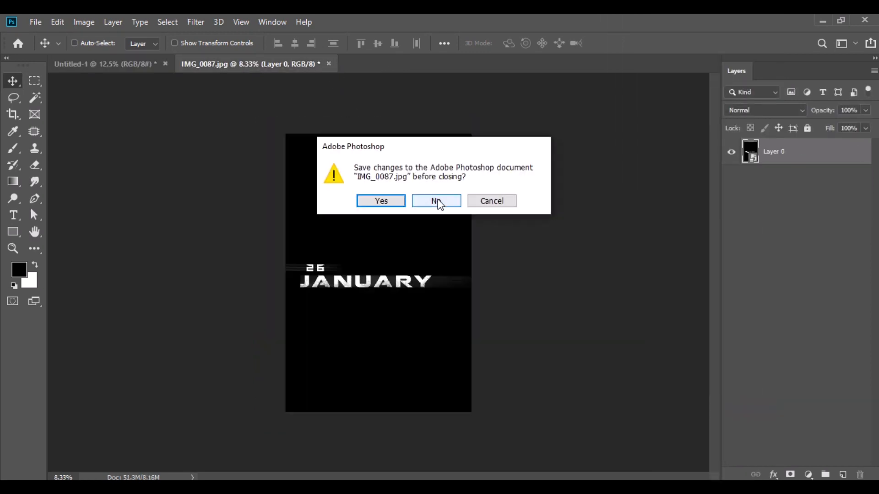
click(436, 200)
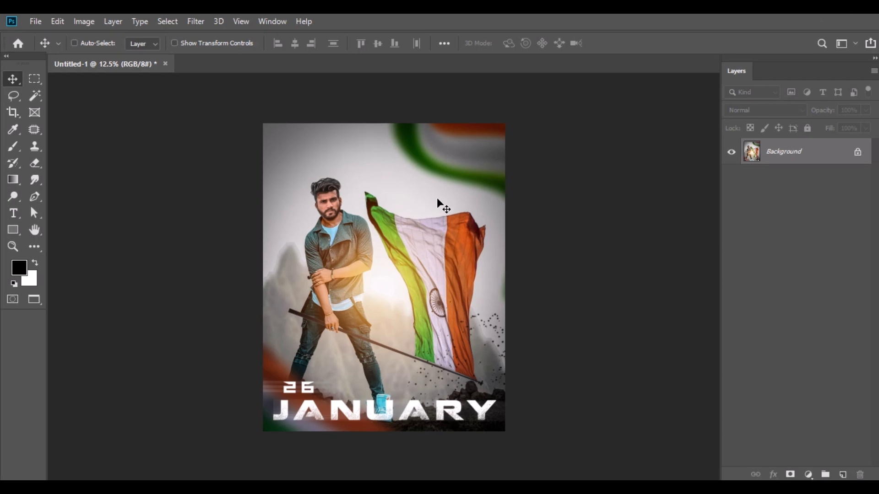
View the finished poster in full screen and enlarge it to inspect the details.
key(f)
key(f)
key(ctrl+plus)
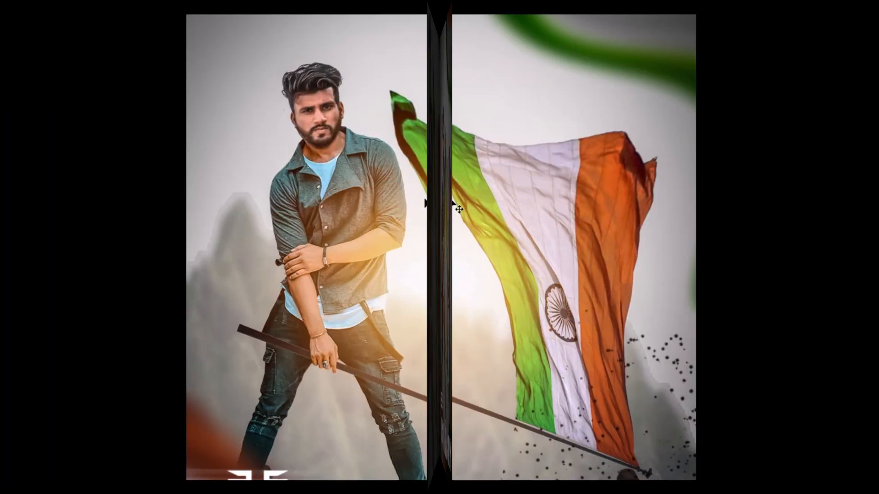